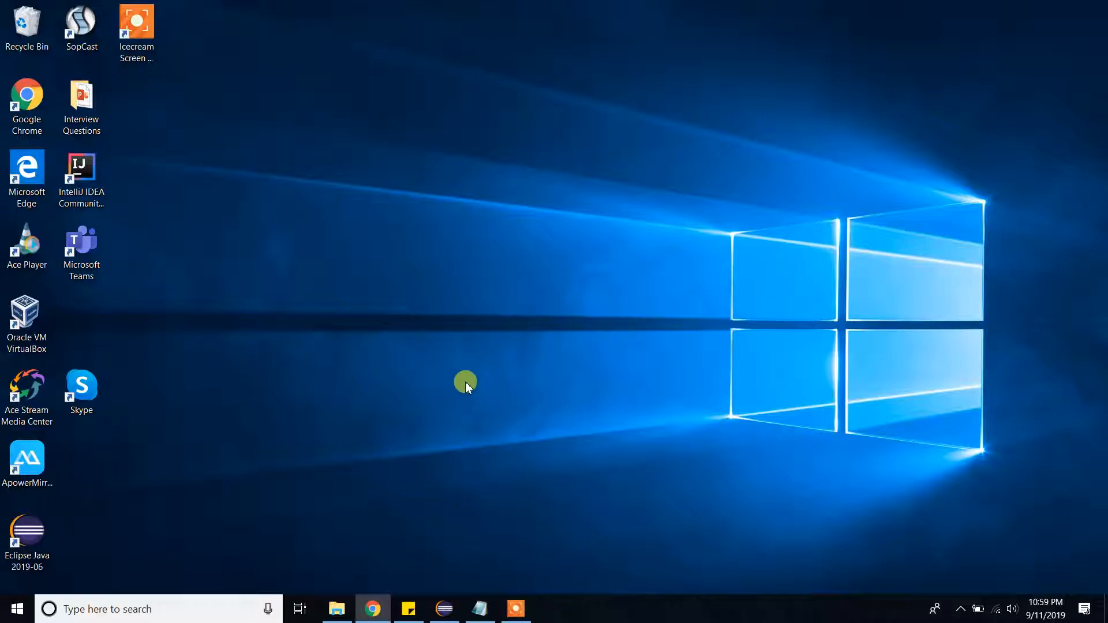
Switch to Eclipse IDE and open the installer for new software
click(448, 612)
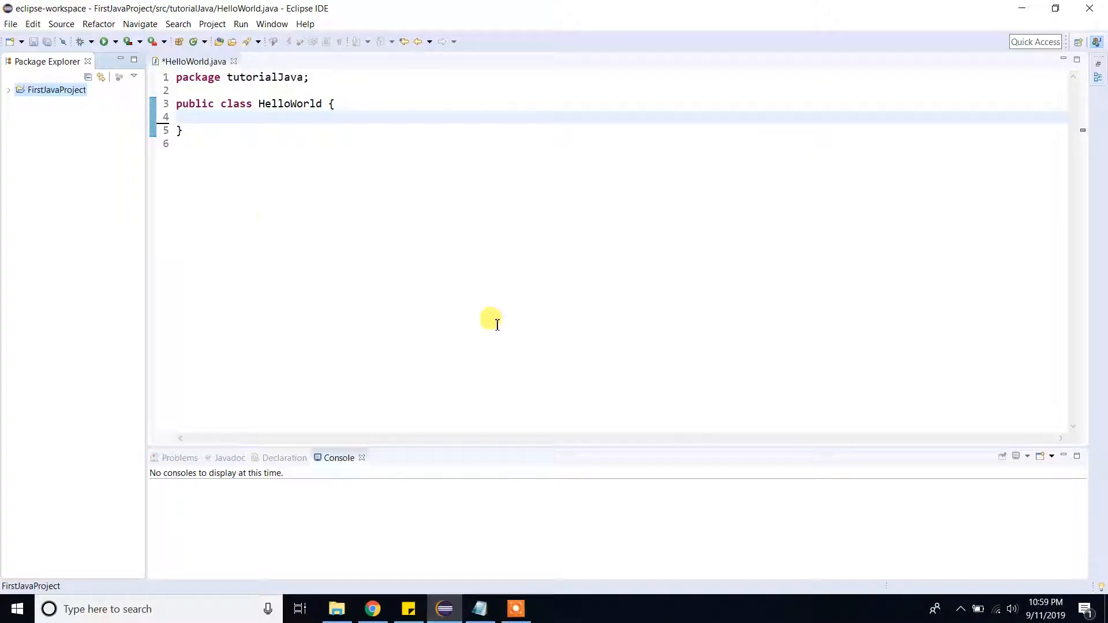
drag(266, 224, 158, 70)
click(365, 202)
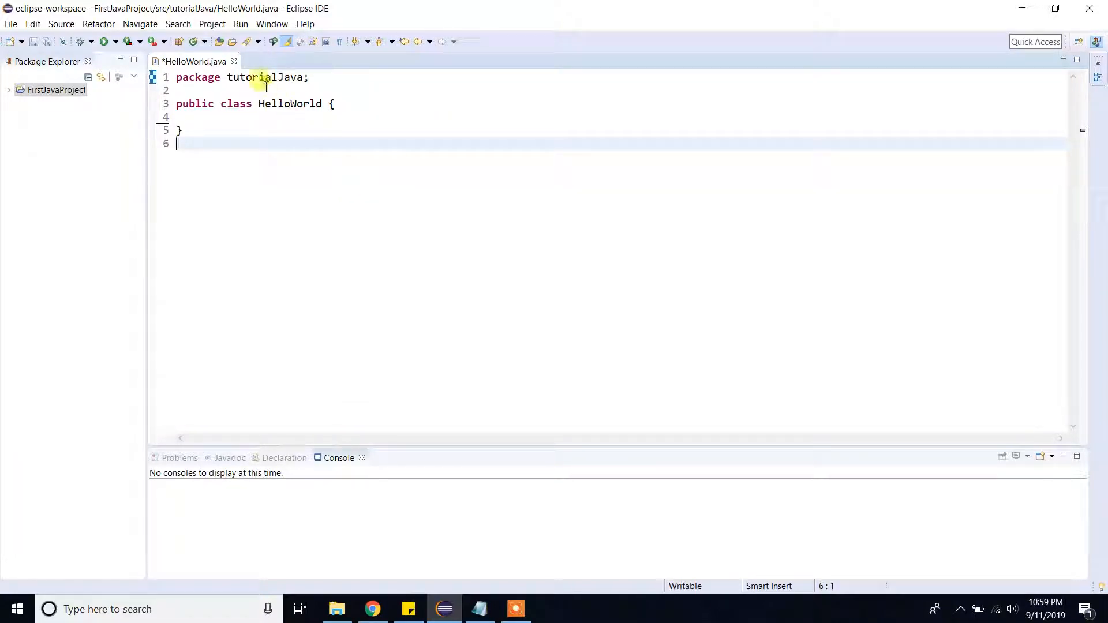
click(305, 23)
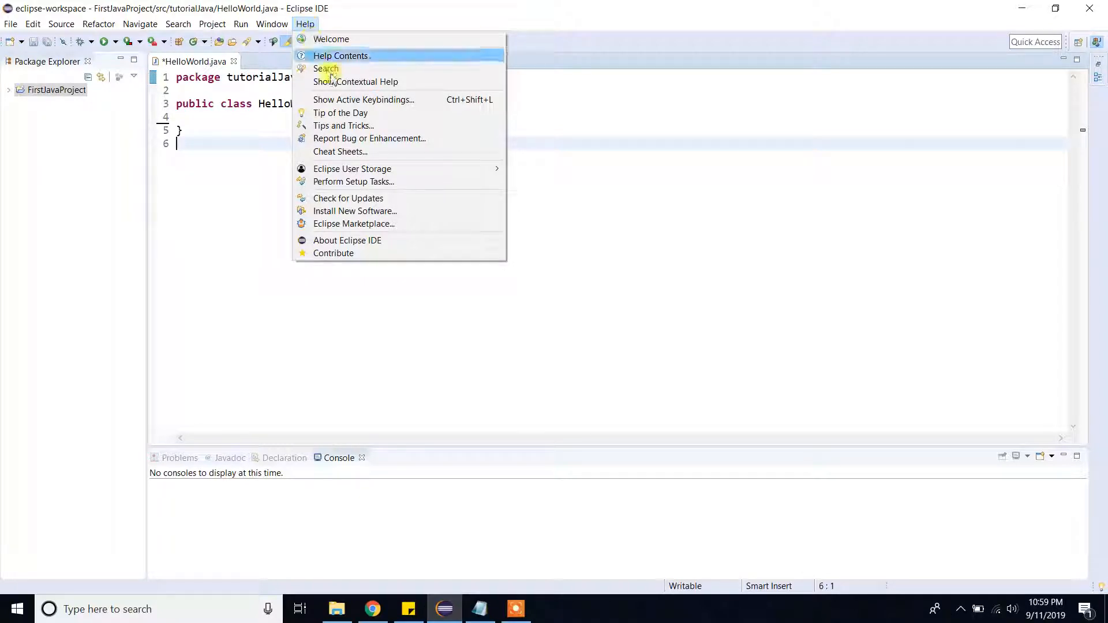
click(385, 212)
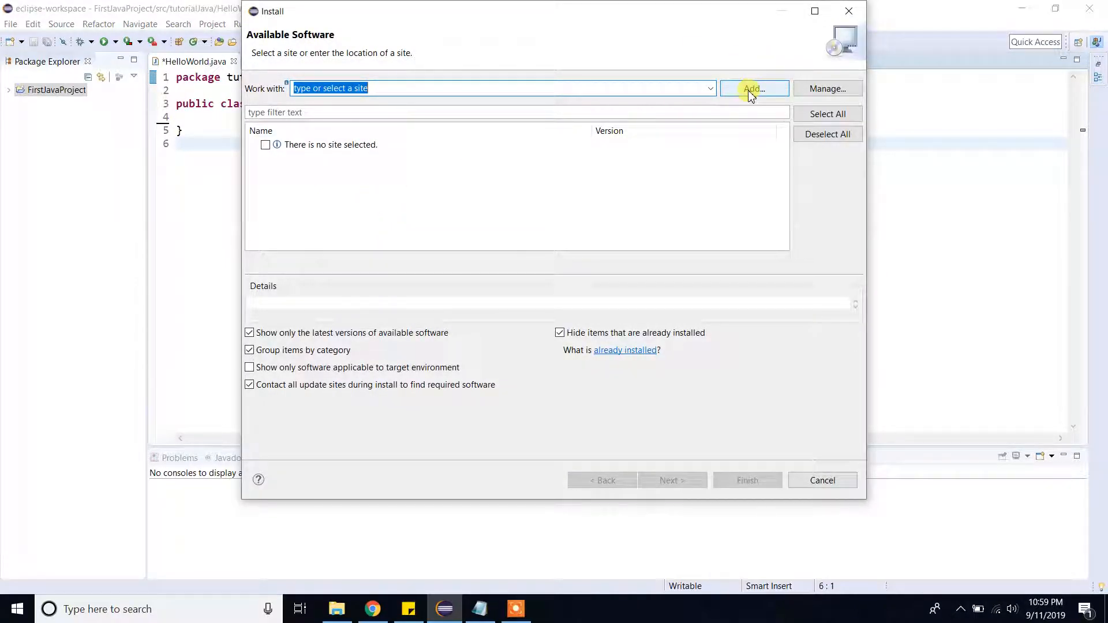
click(753, 92)
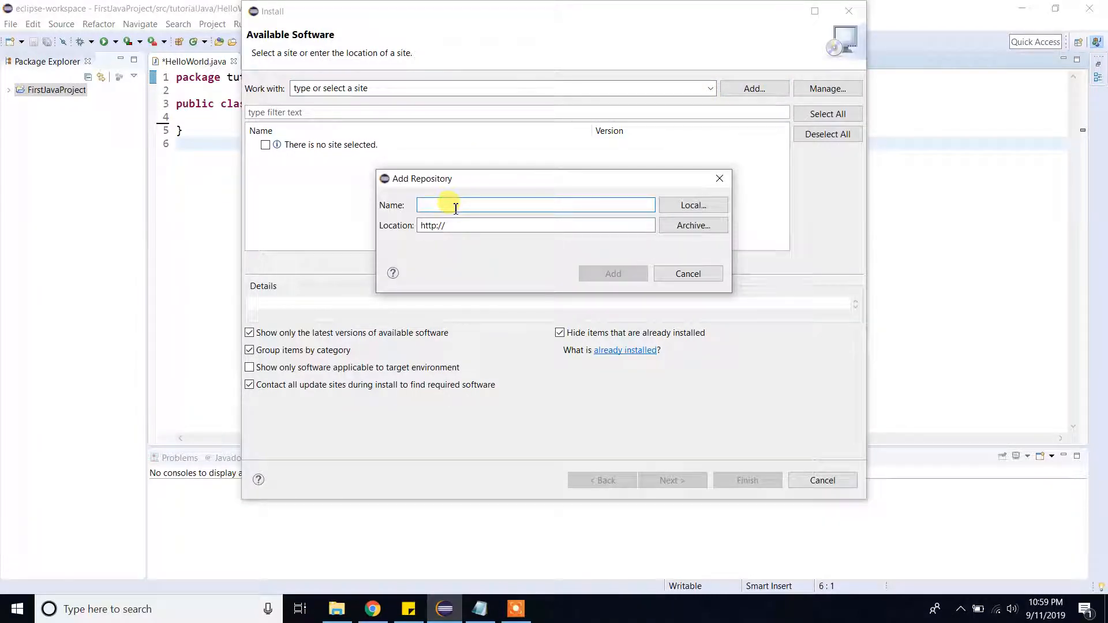
text(Cucumber)
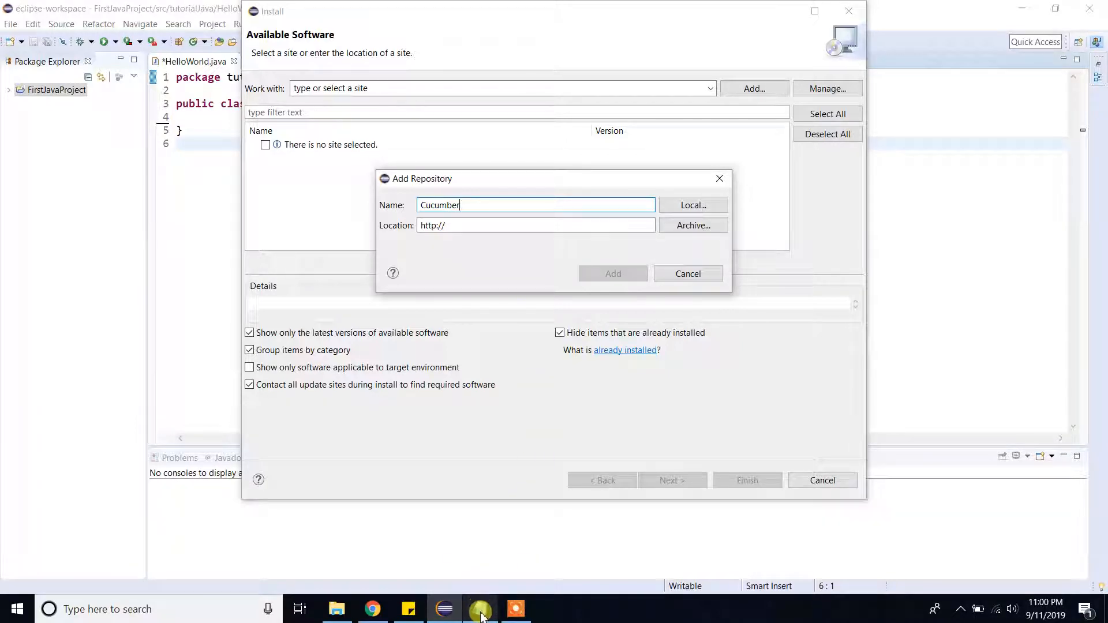
click(481, 610)
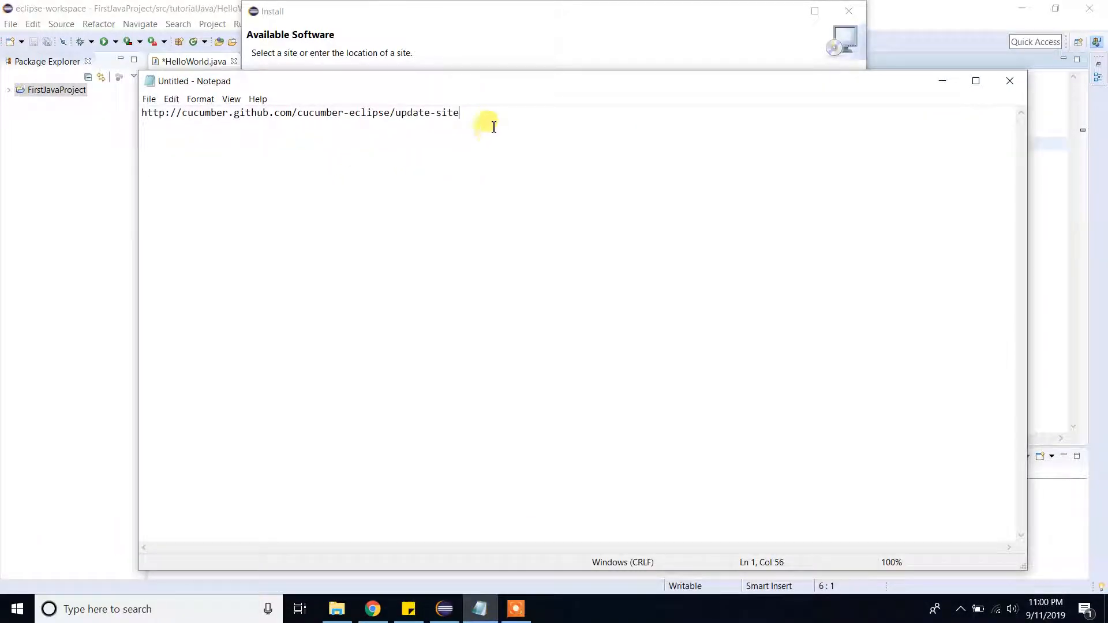
drag(492, 121, 114, 104)
key(ctrl+c)
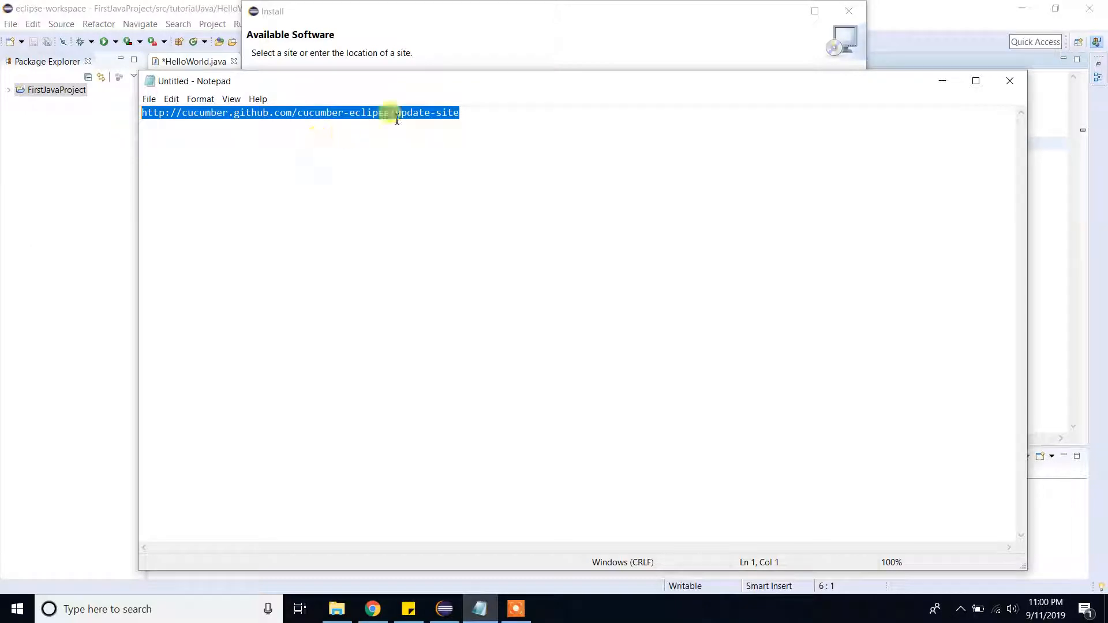
click(395, 26)
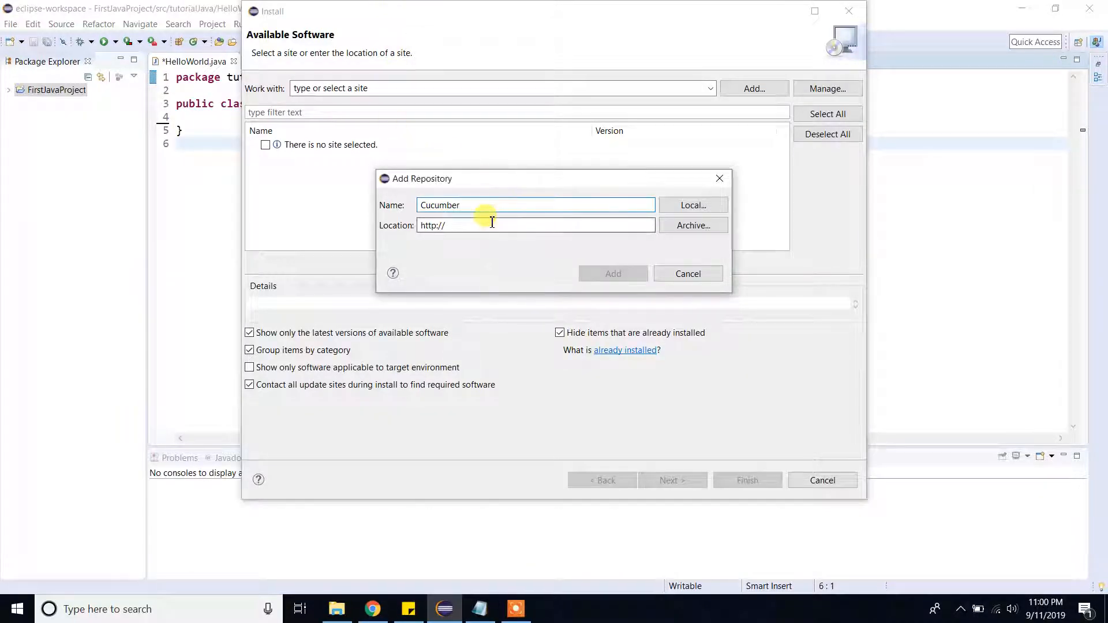
drag(492, 224, 433, 226)
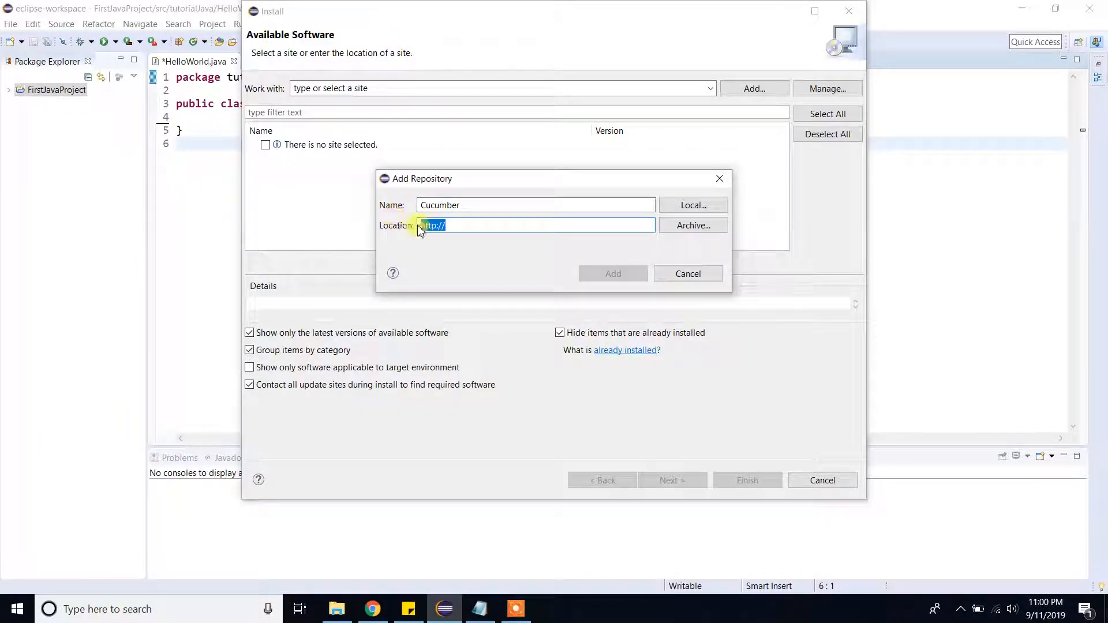
key(ctrl+v)
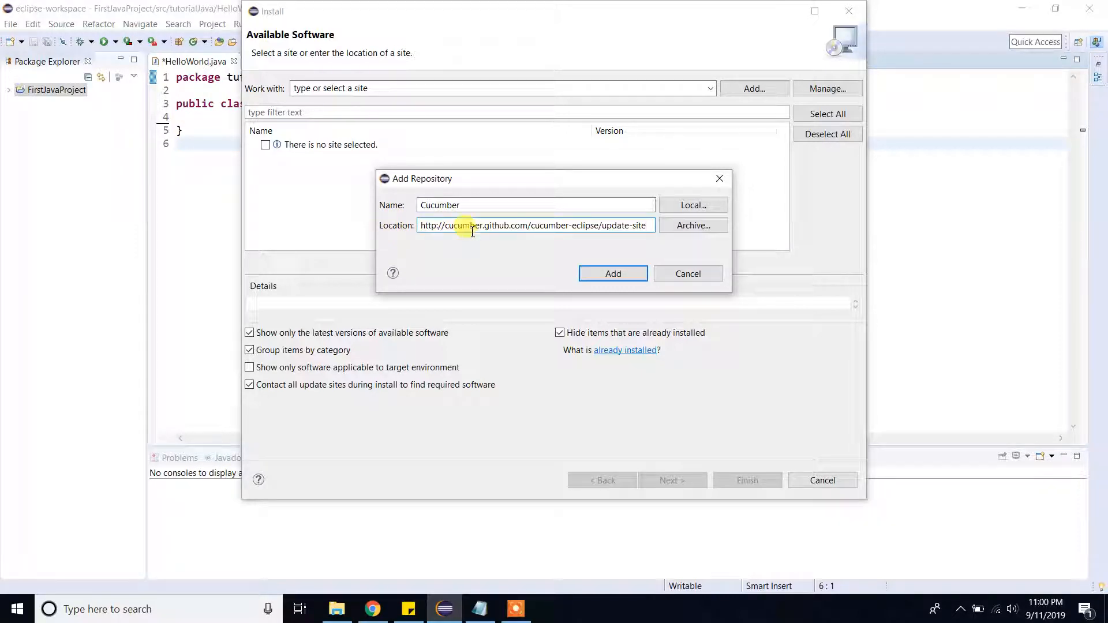
click(613, 273)
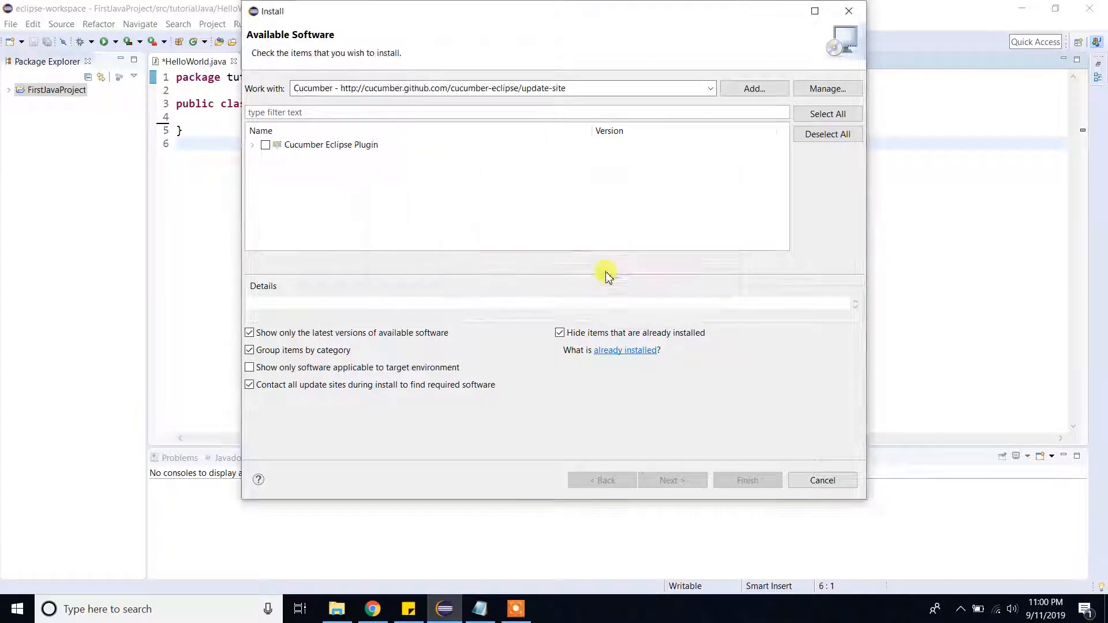
Install the Cucumber Eclipse Plugin, accepting the license terms and allowing its unsigned content
click(265, 146)
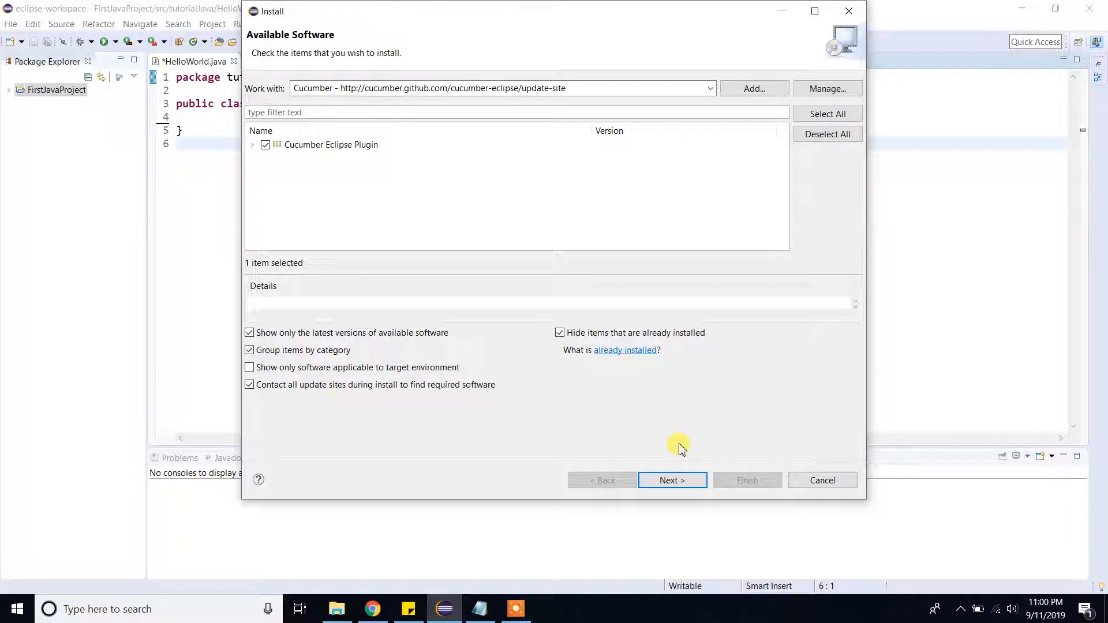
click(671, 481)
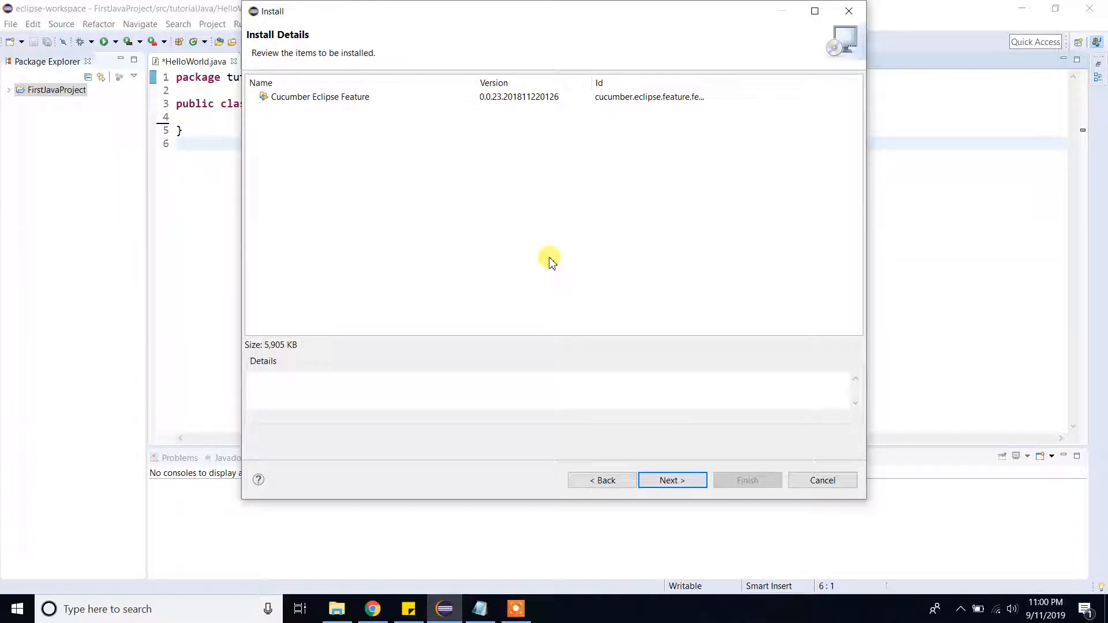
click(673, 480)
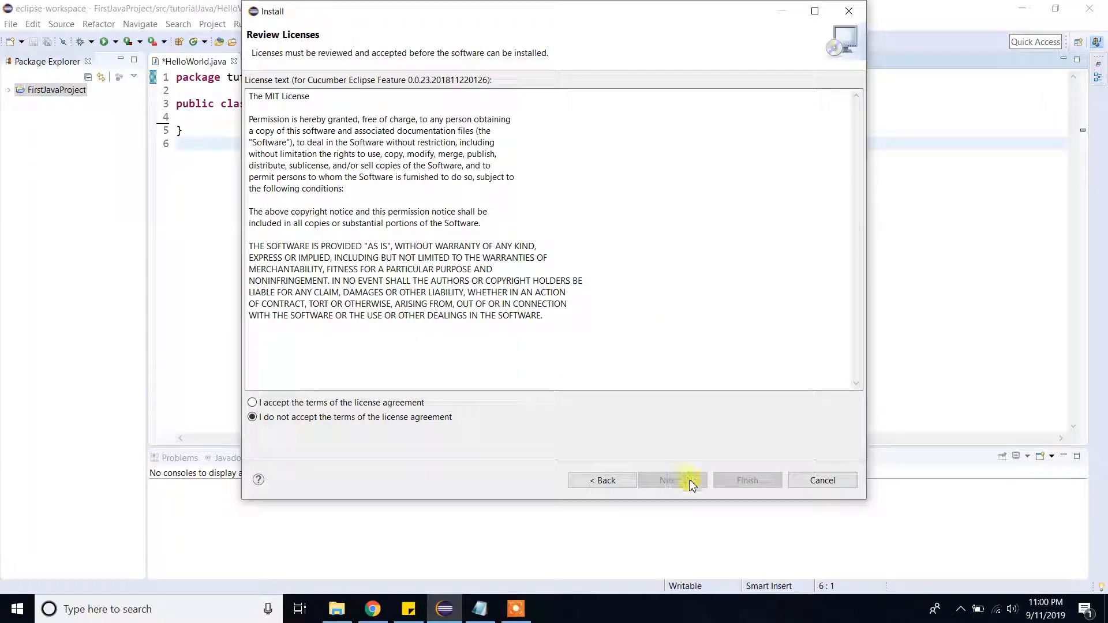
click(321, 404)
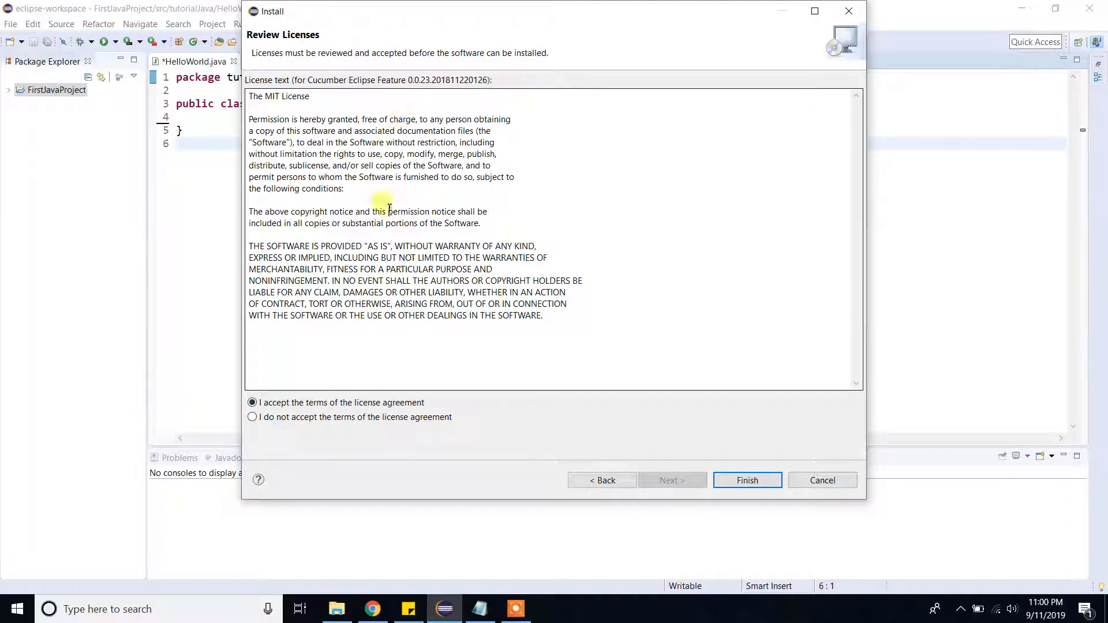
click(746, 481)
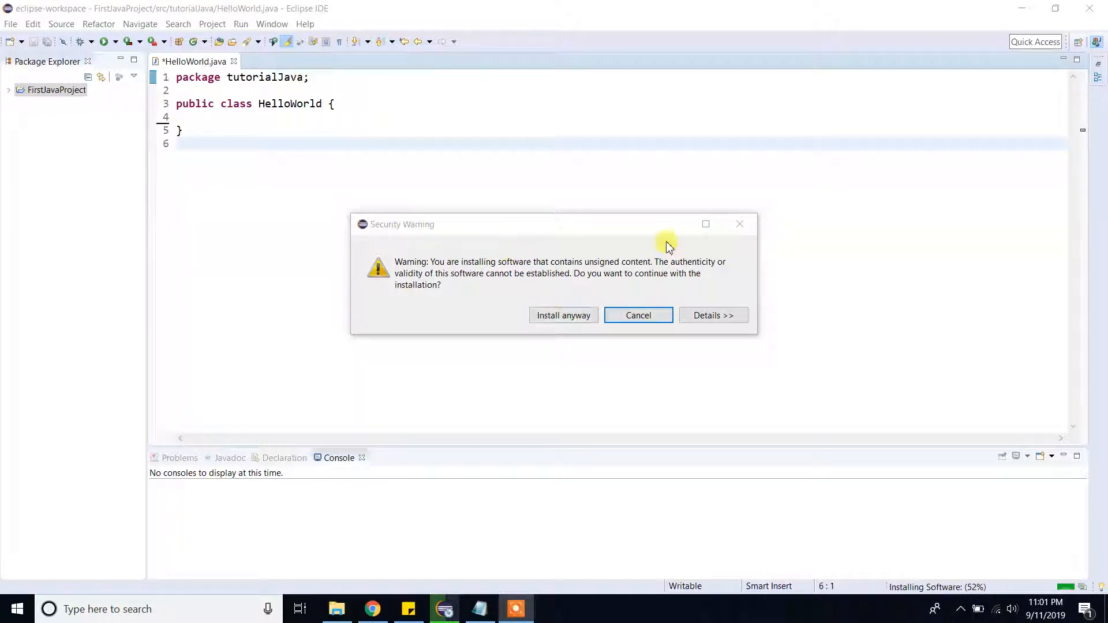
click(576, 321)
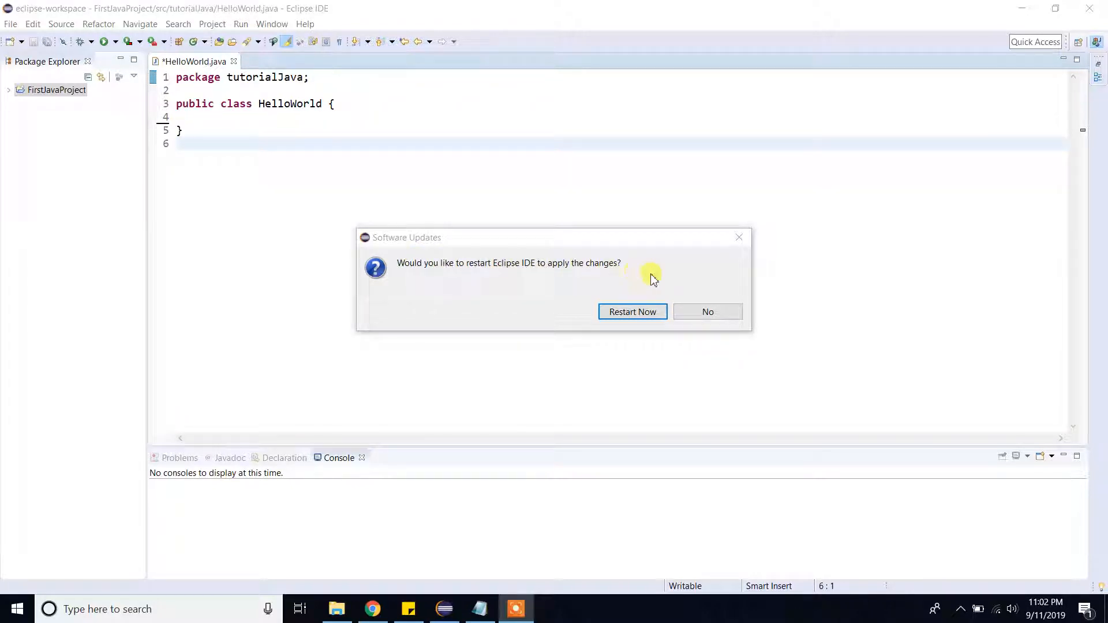
Restart Eclipse to apply the installation, saving the changes in HelloWorld.java, and minimize the Notepad window
click(647, 313)
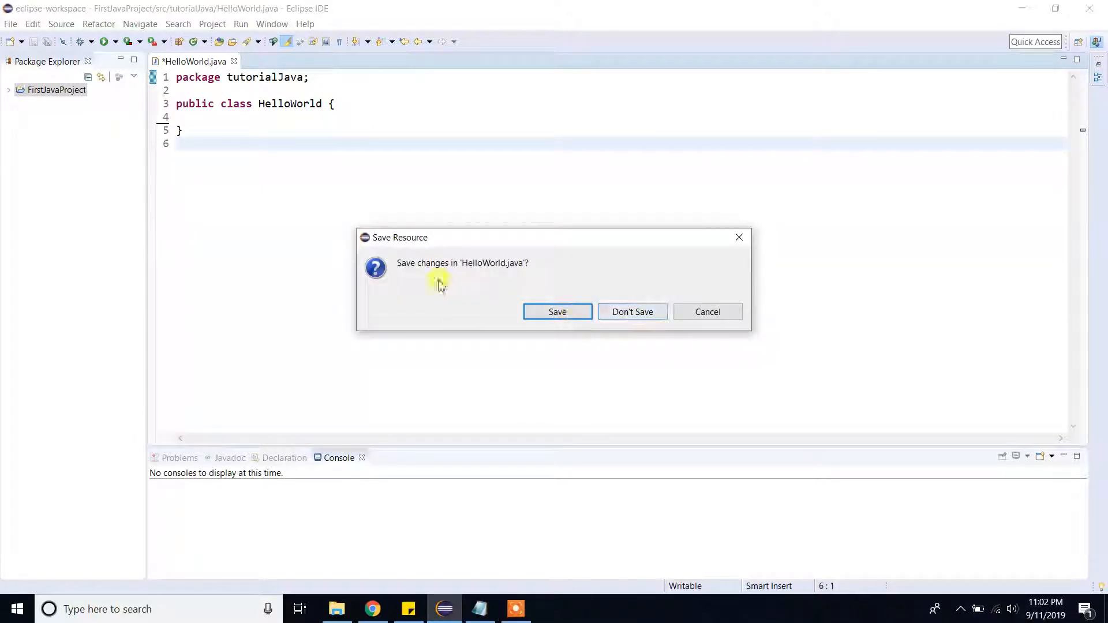
click(577, 317)
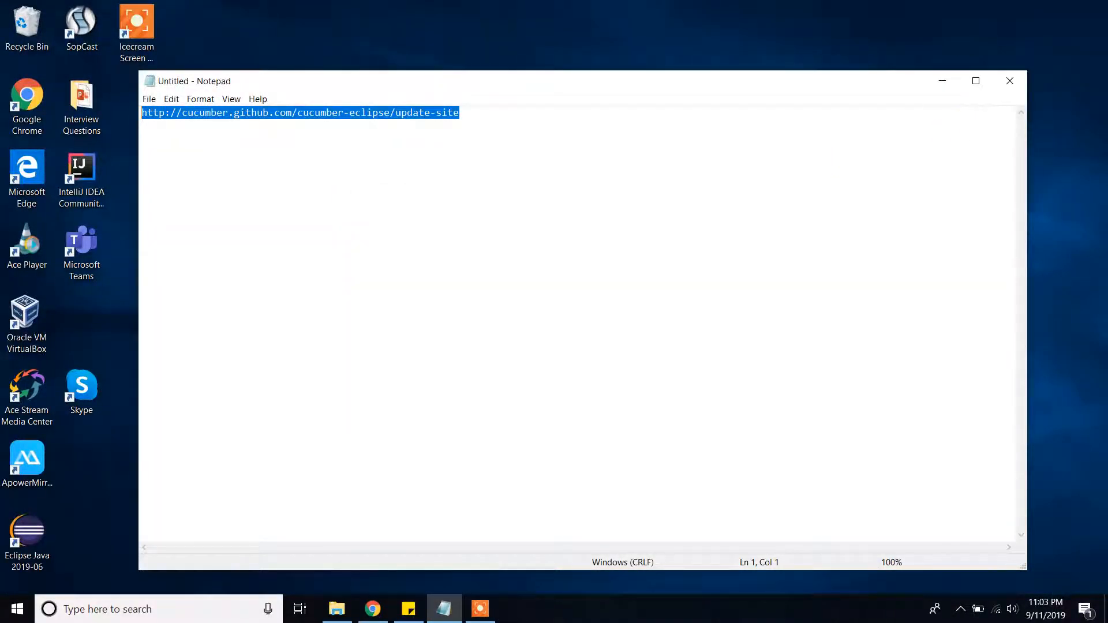
click(943, 81)
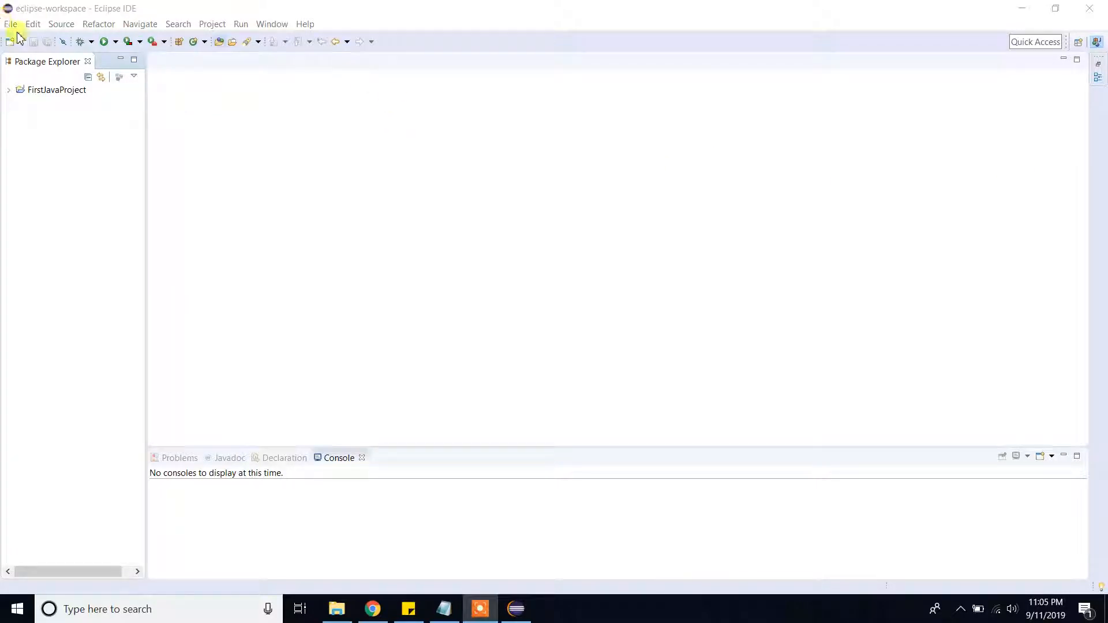
Create a Java project named CucumberTest with the default settings, including a module-info.java file with module name CucumberTest
click(3, 23)
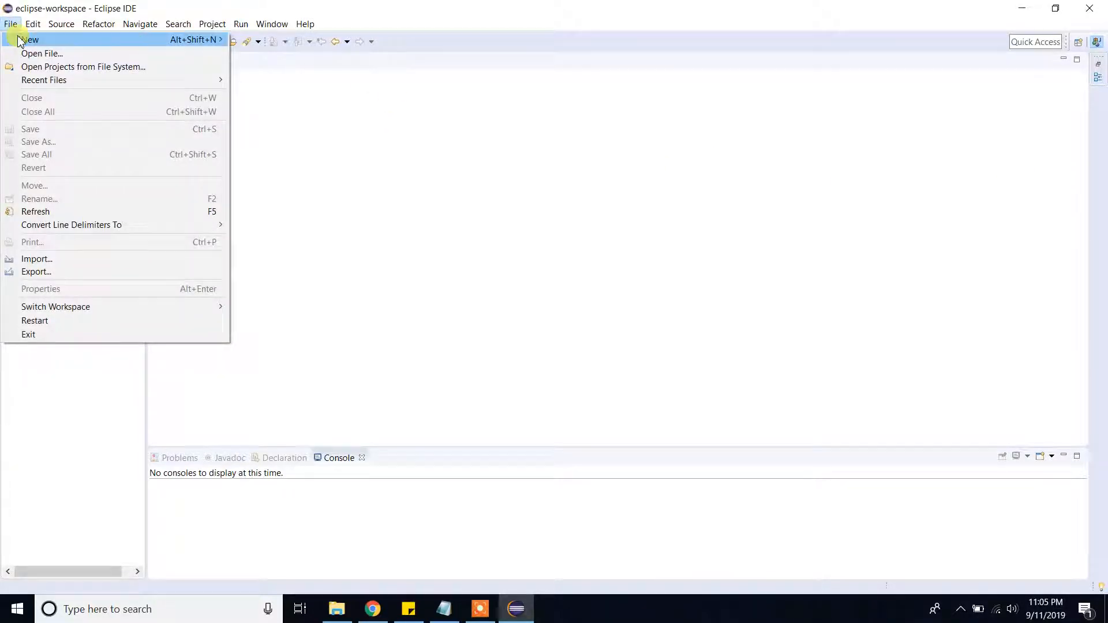
click(969, 23)
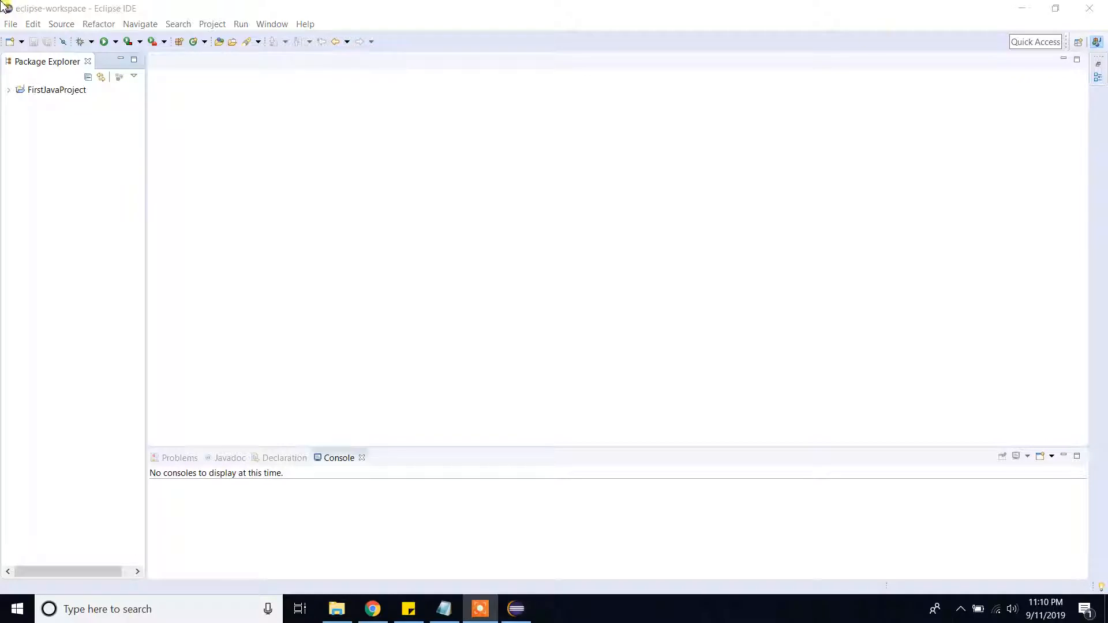
click(11, 25)
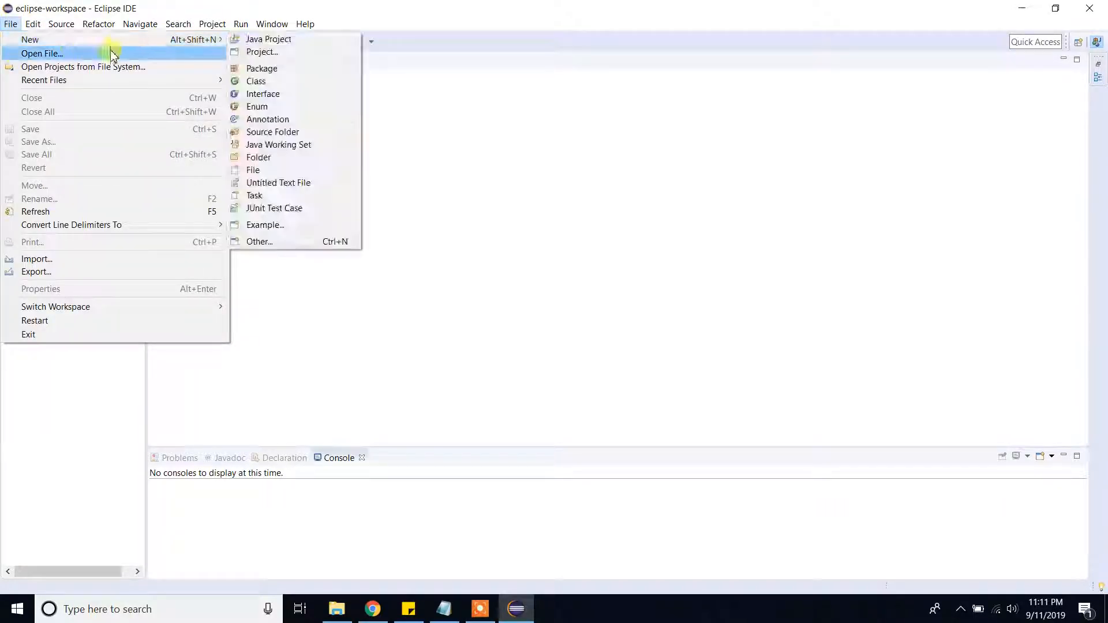
click(253, 40)
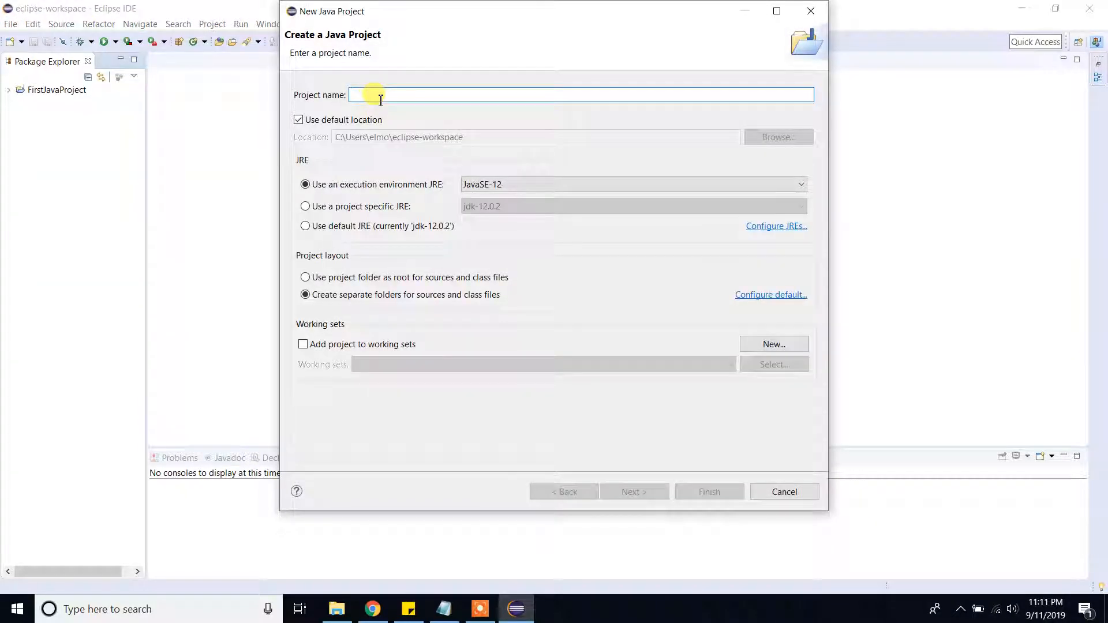
text(CucumberTest)
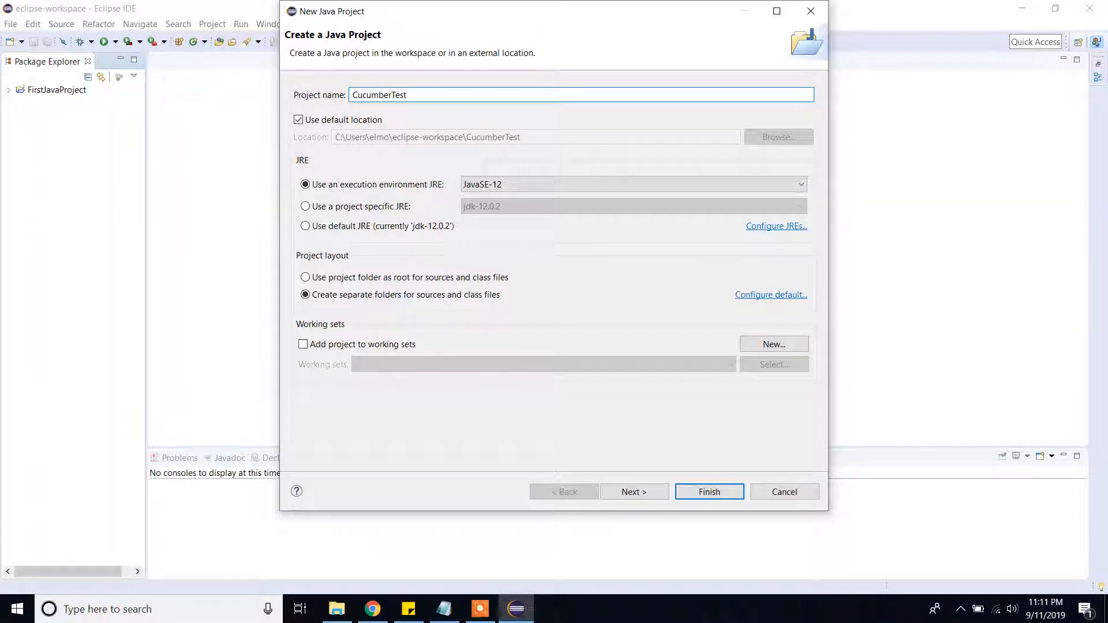
key(Return)
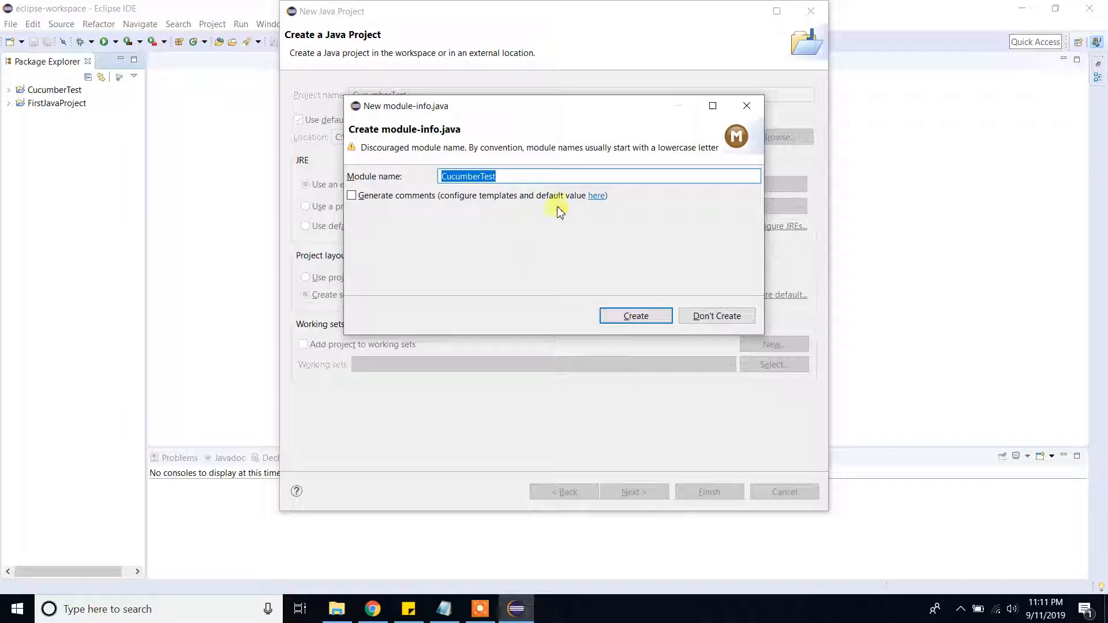
click(641, 315)
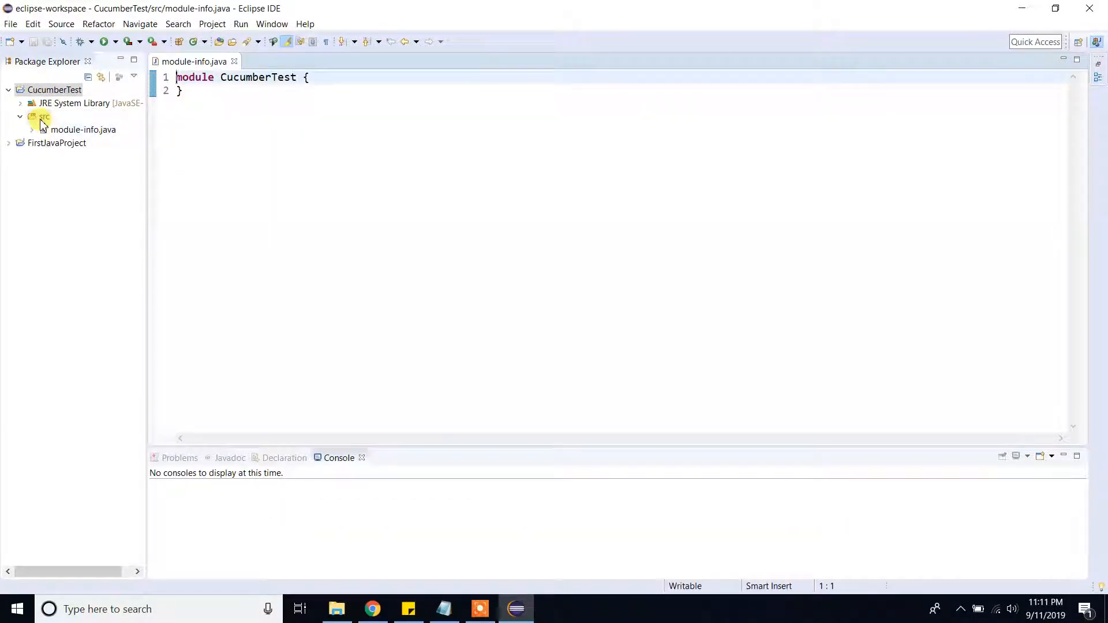
Create a folder named TestScenarios inside the src folder of the CucumberTest project
click(44, 118)
right_click(44, 122)
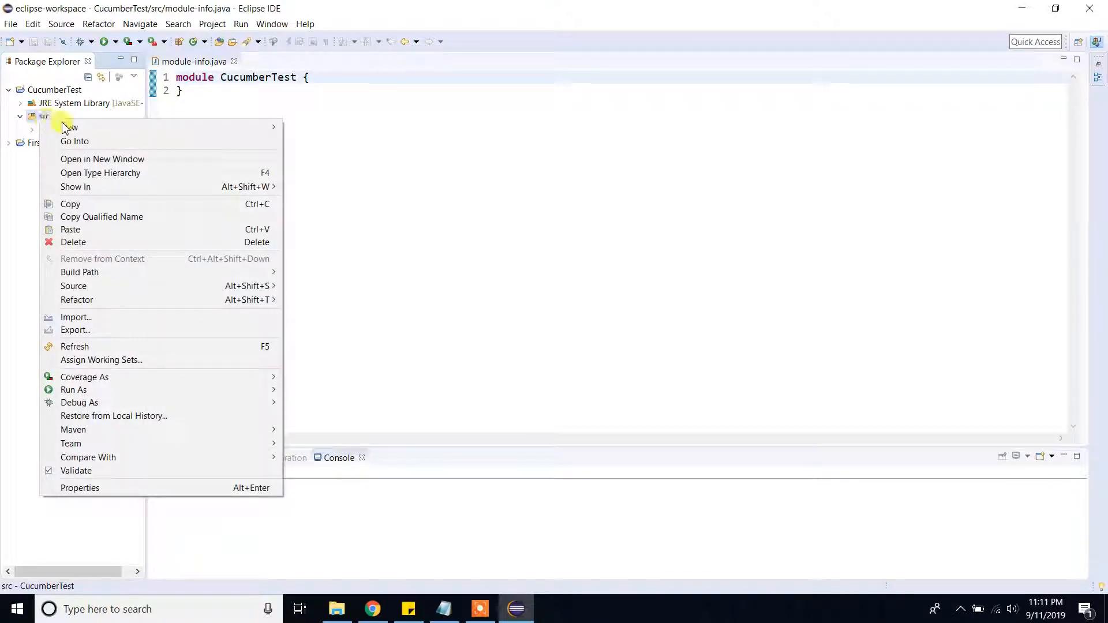
mouse_move(87, 127)
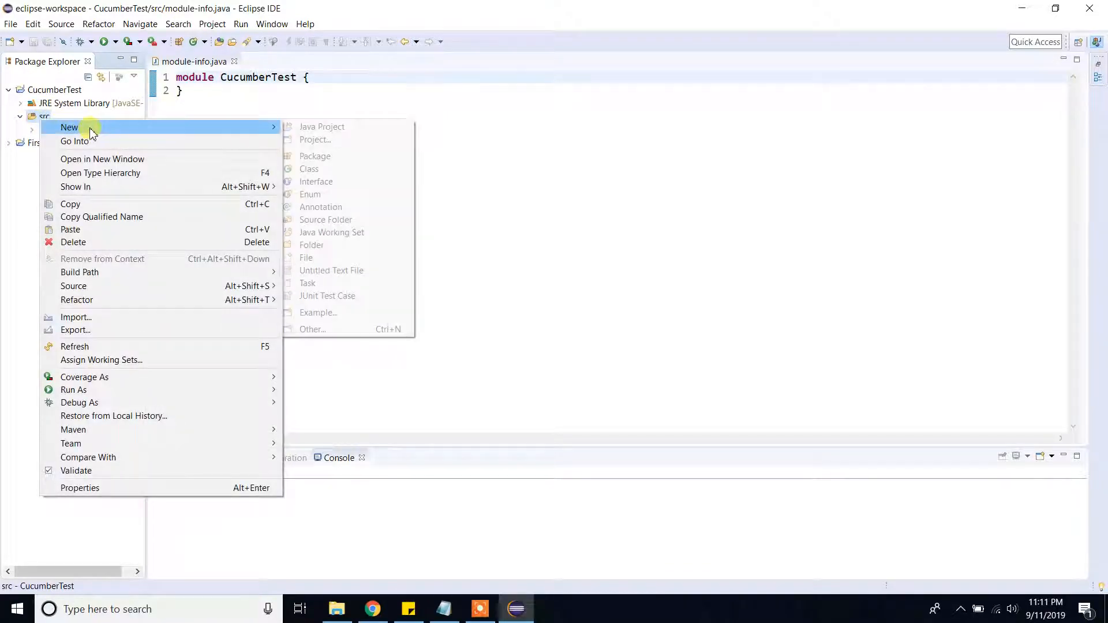
click(346, 245)
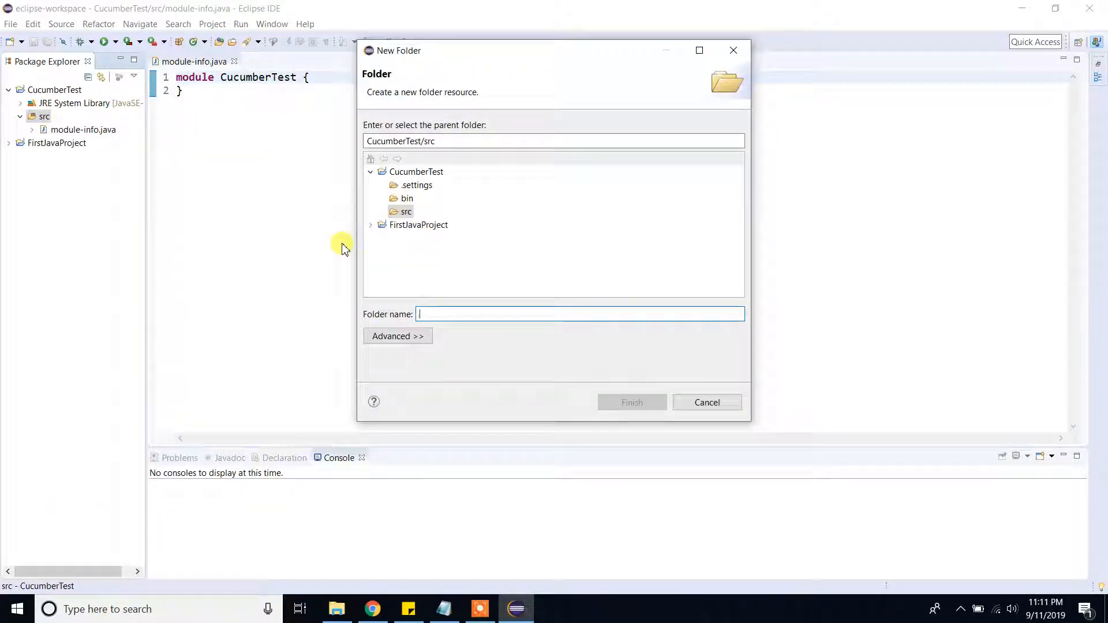
text(Test)
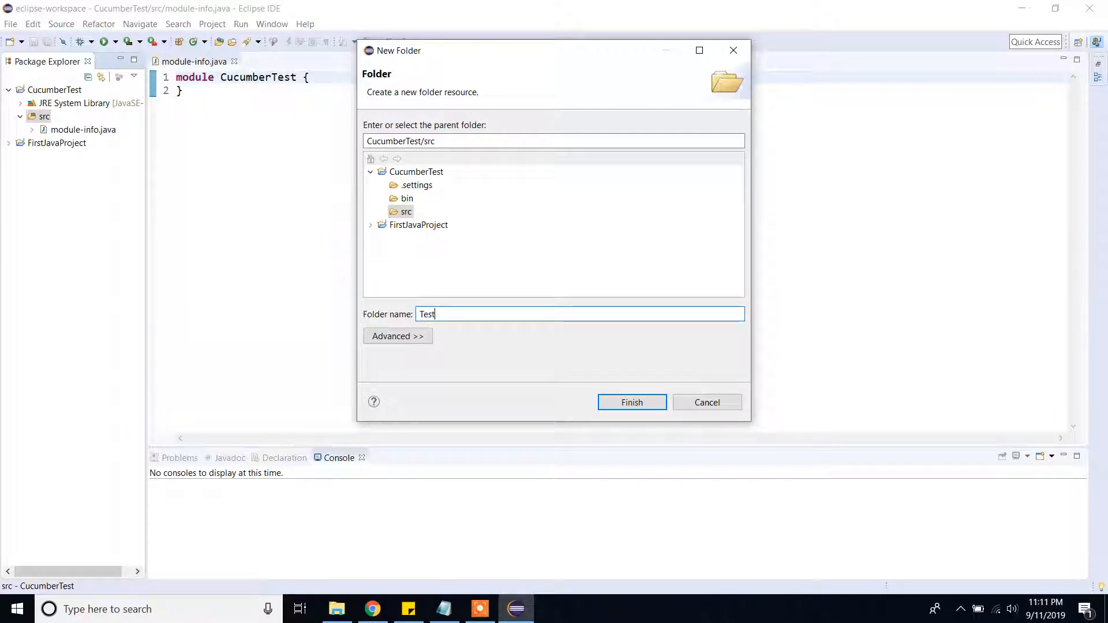
text(Scenarios)
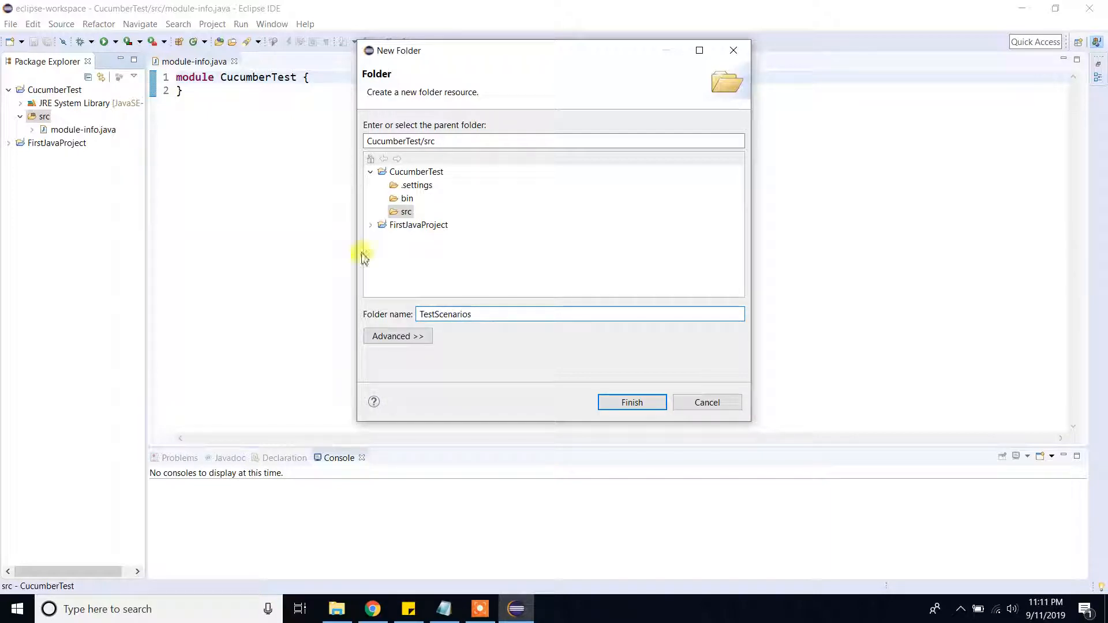
click(628, 401)
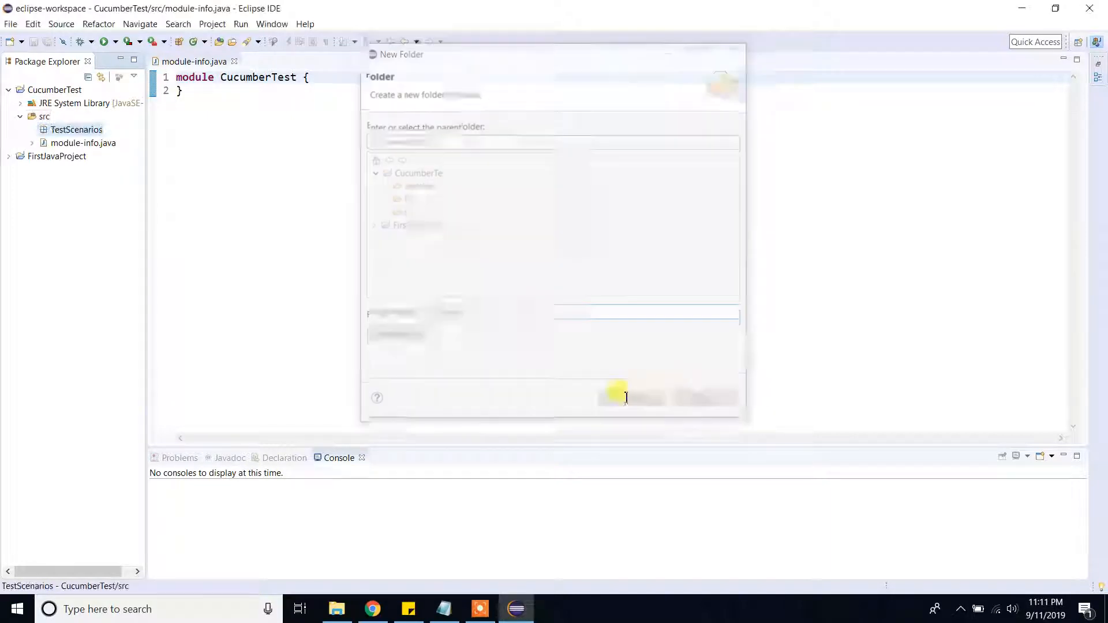
Create a file named LoginScenario.feature inside the TestScenarios folder of the CucumberTest project
right_click(67, 133)
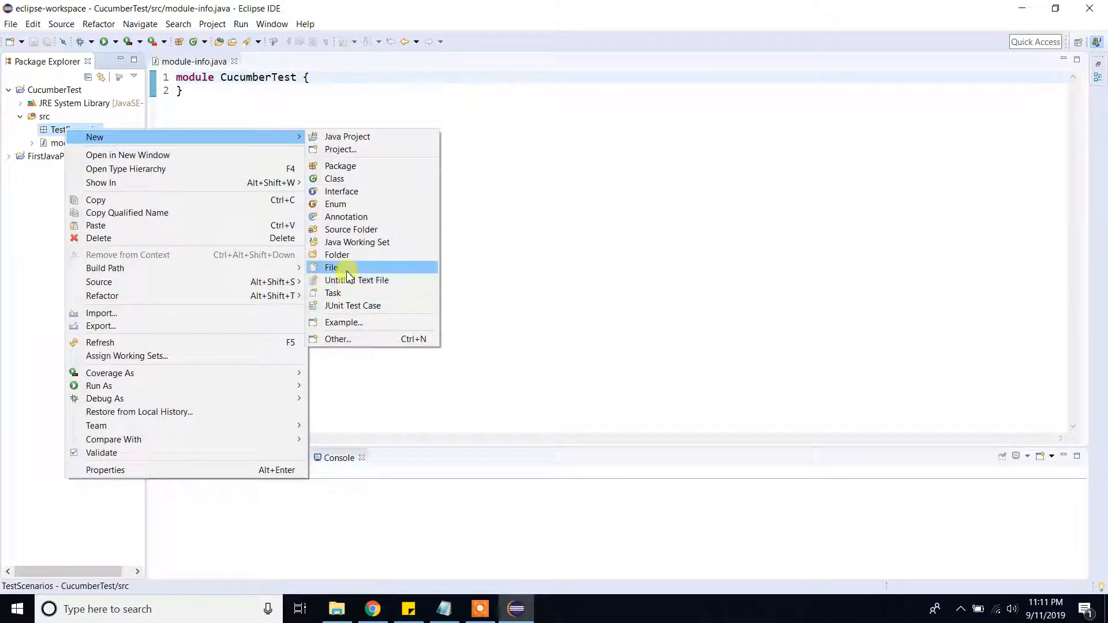
click(334, 268)
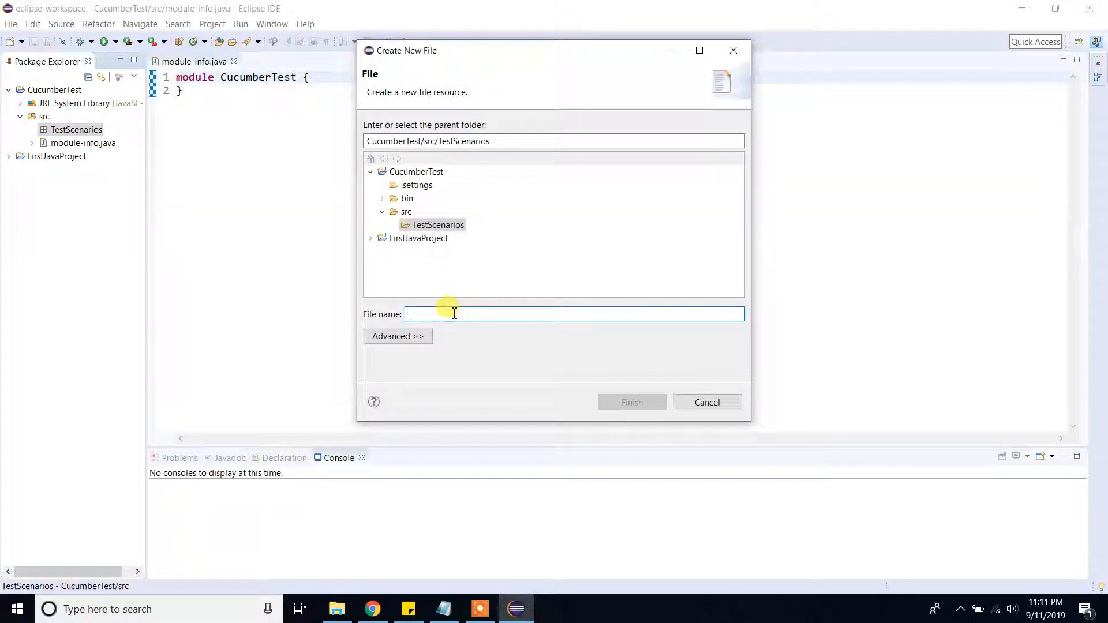
text(LoginSce)
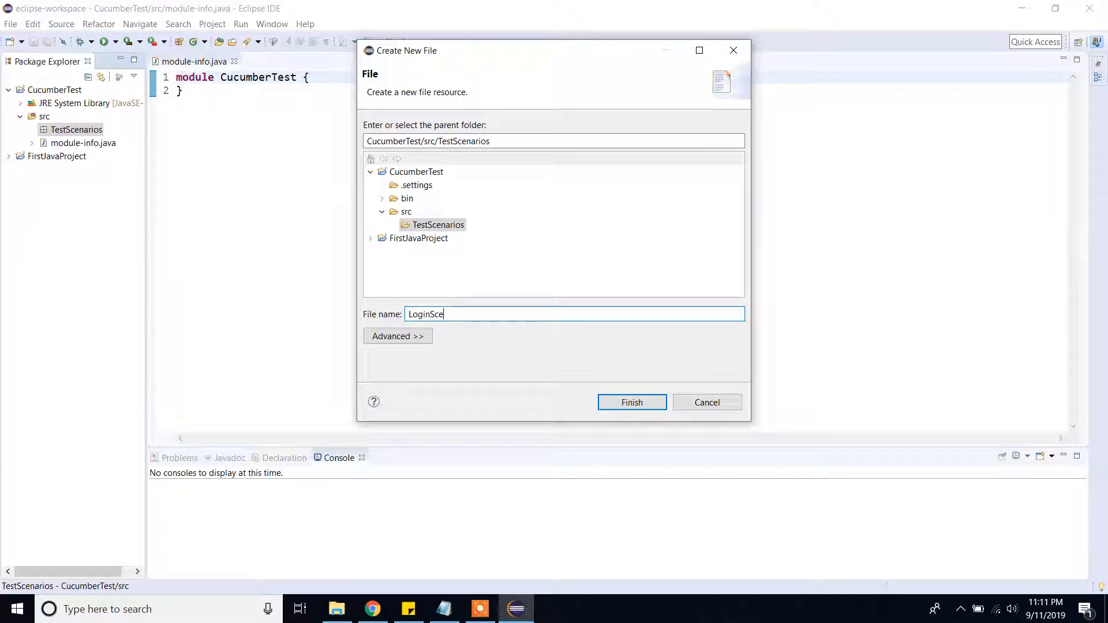
text(nario.feature)
drag(464, 314, 408, 315)
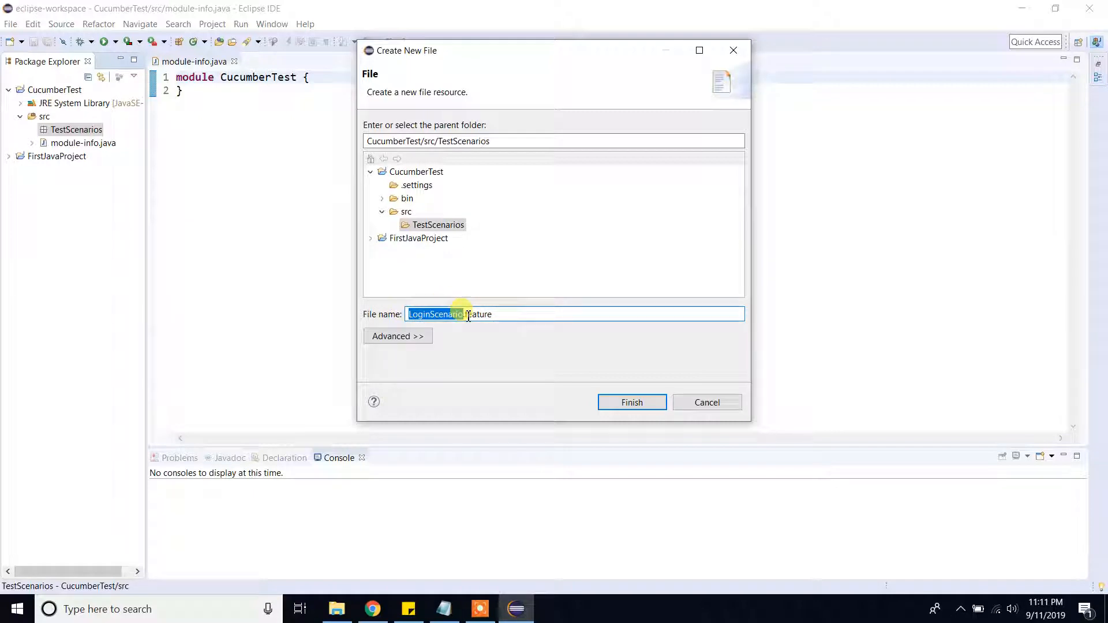
click(510, 315)
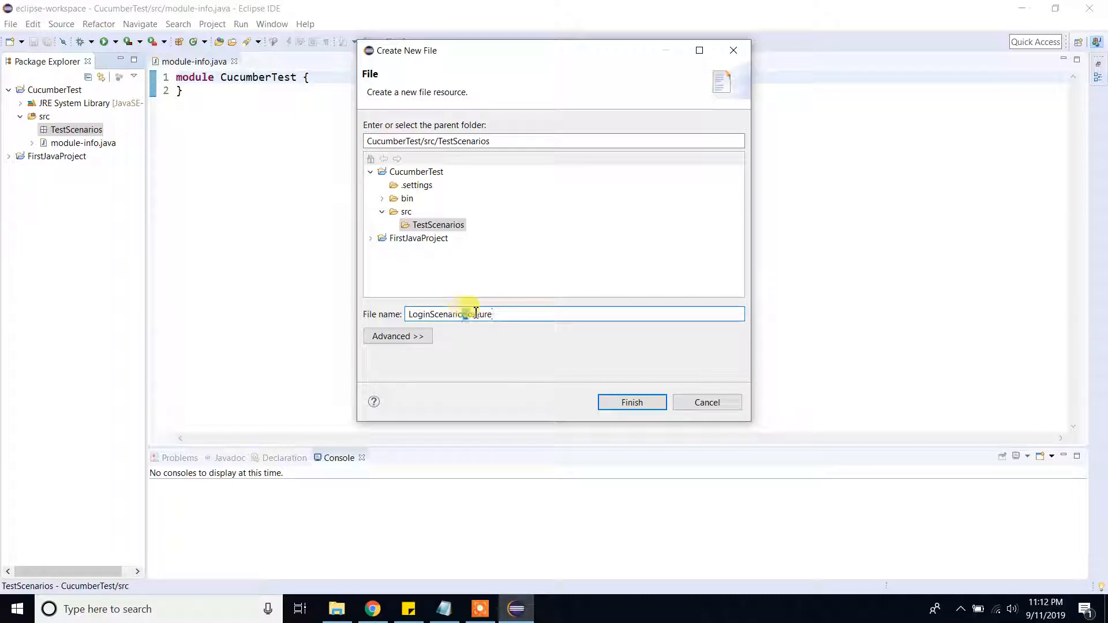
drag(464, 314, 503, 312)
click(632, 403)
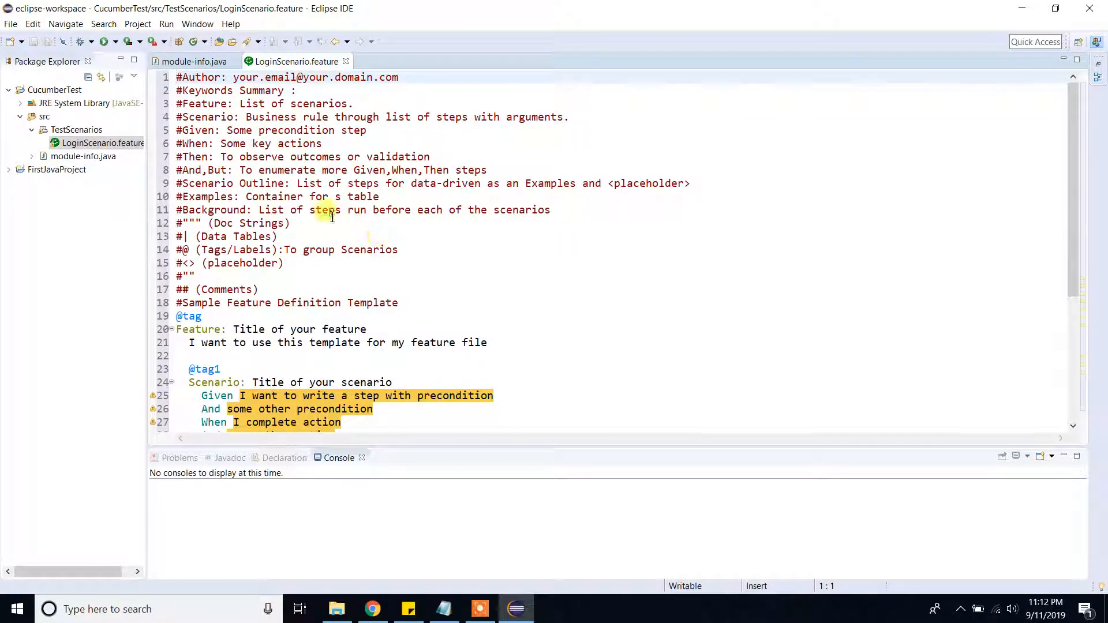
Maximize the LoginScenario.feature editor and bring the beginning of the template into view
scroll(326, 219, down, 4)
scroll(326, 219, up, 3)
double_click(292, 61)
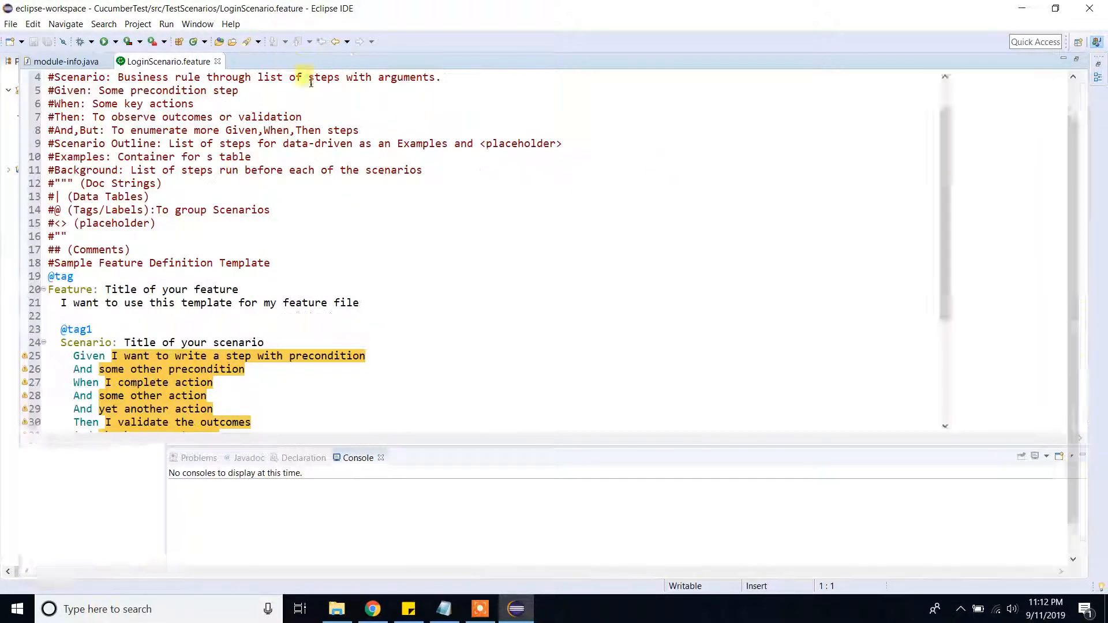
scroll(118, 227, up, 1)
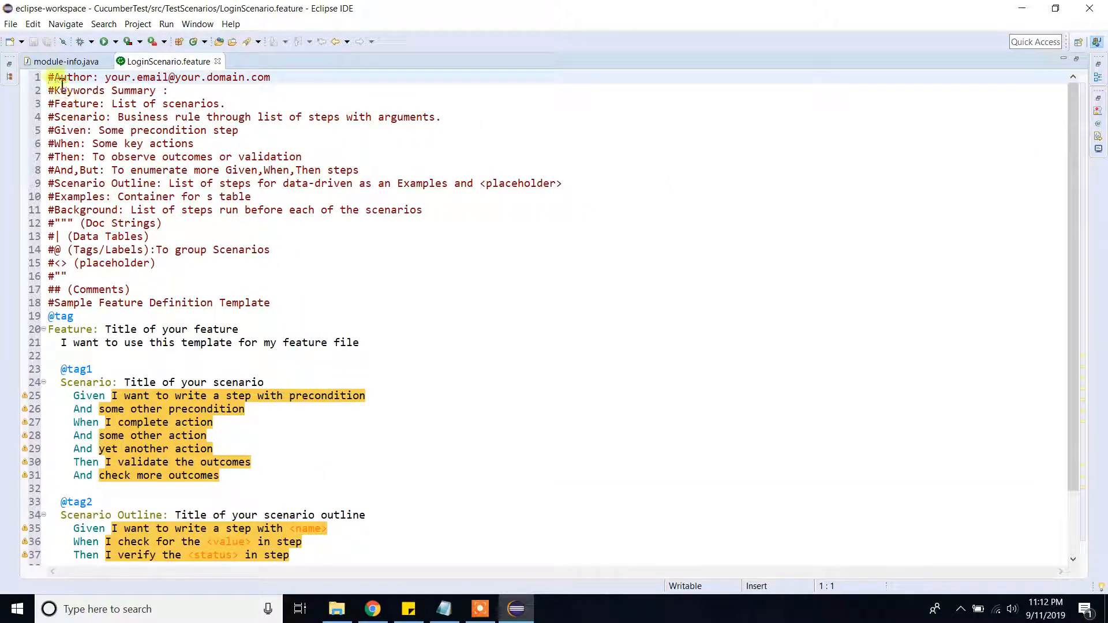
drag(49, 78, 391, 309)
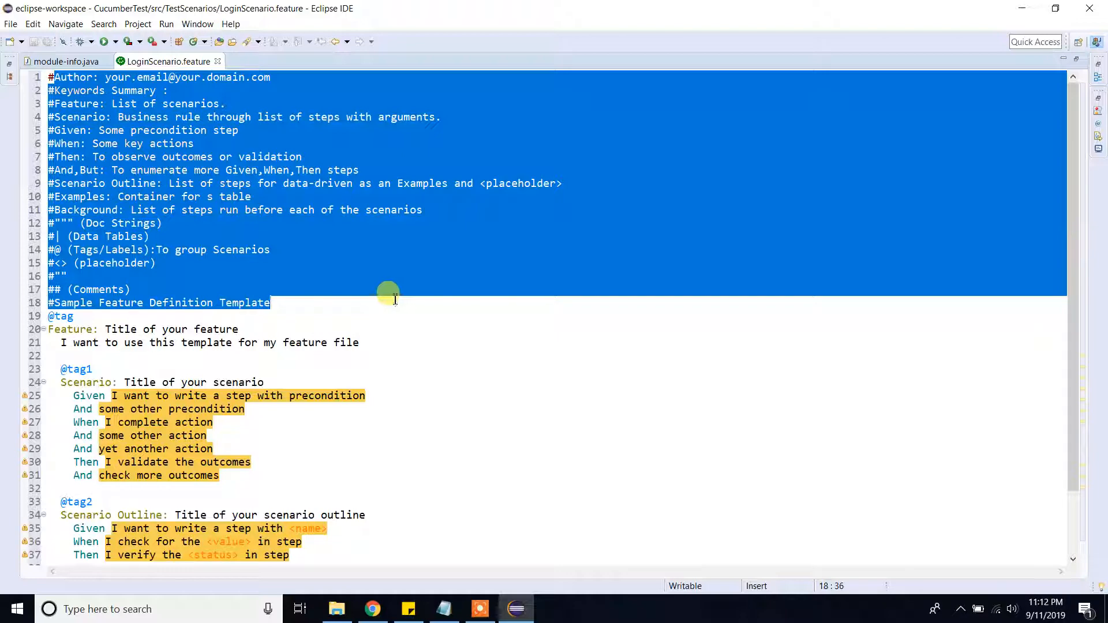
scroll(389, 299, down, 2)
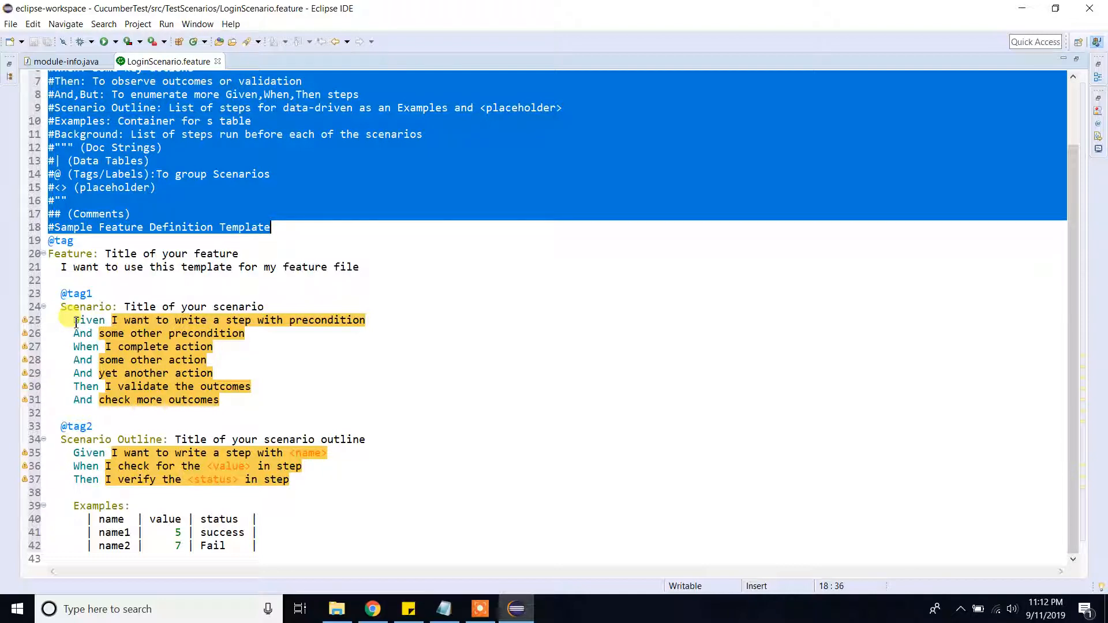
click(249, 347)
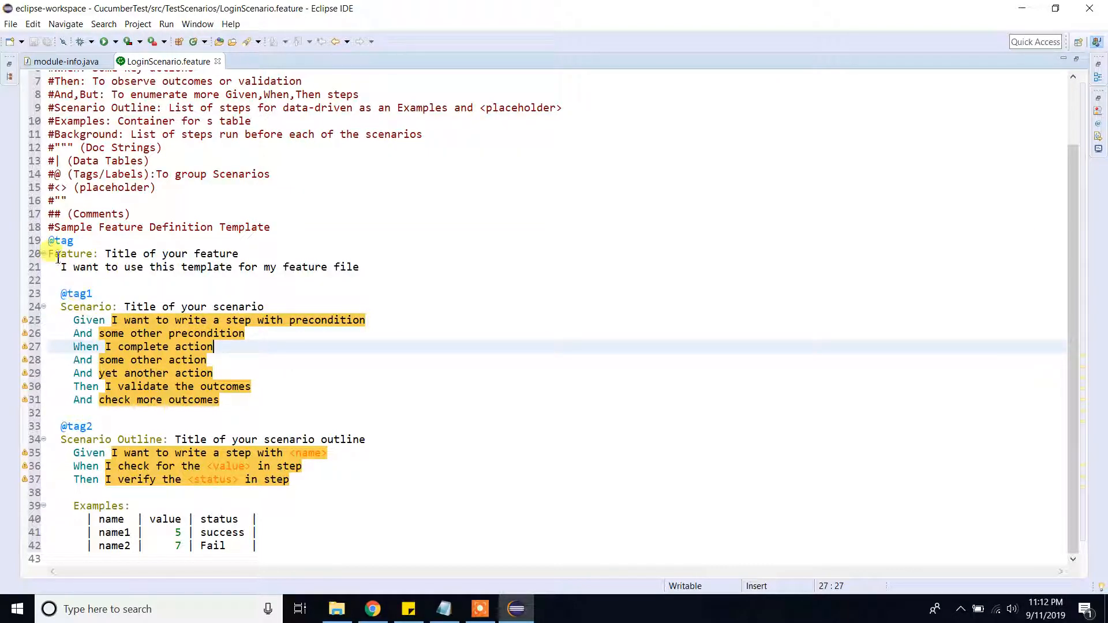
drag(52, 254, 95, 254)
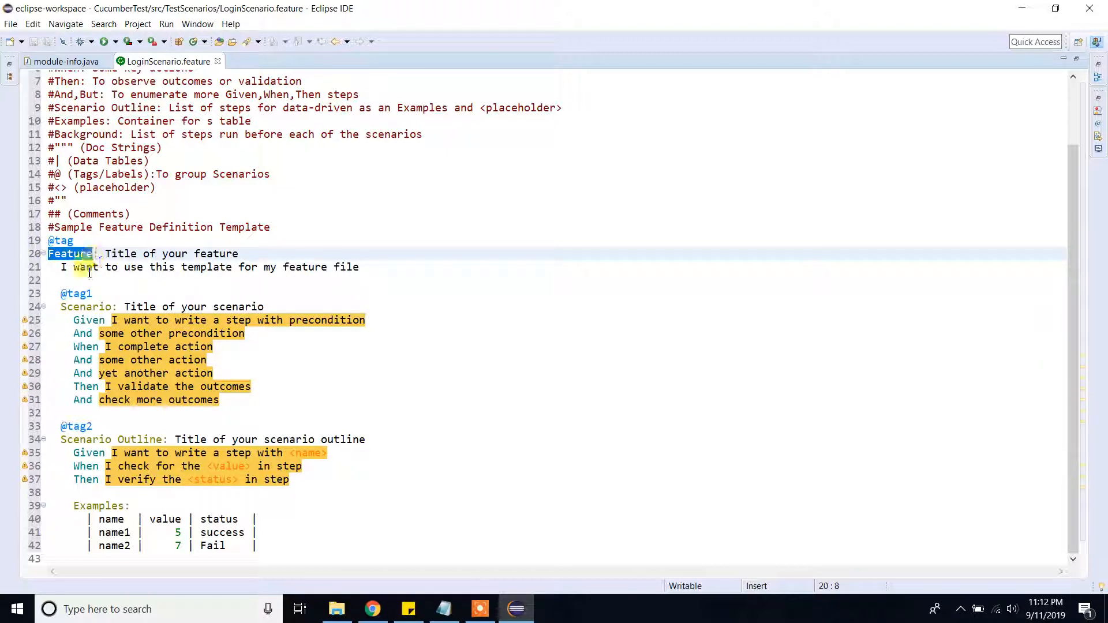
drag(62, 306, 112, 306)
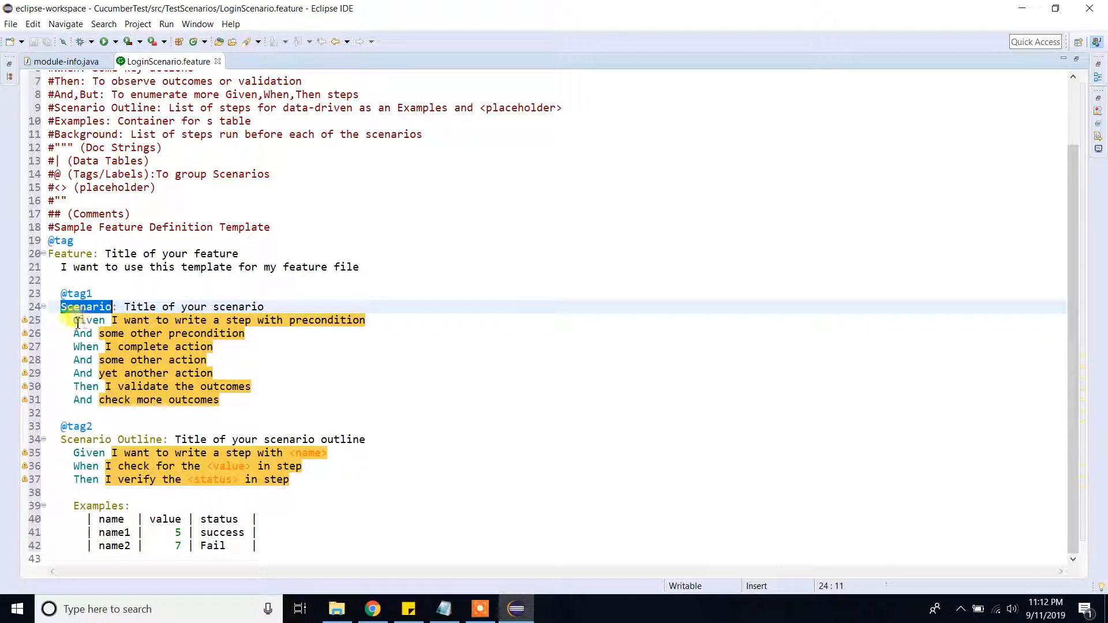
drag(75, 322, 351, 320)
drag(67, 335, 245, 335)
drag(71, 349, 220, 348)
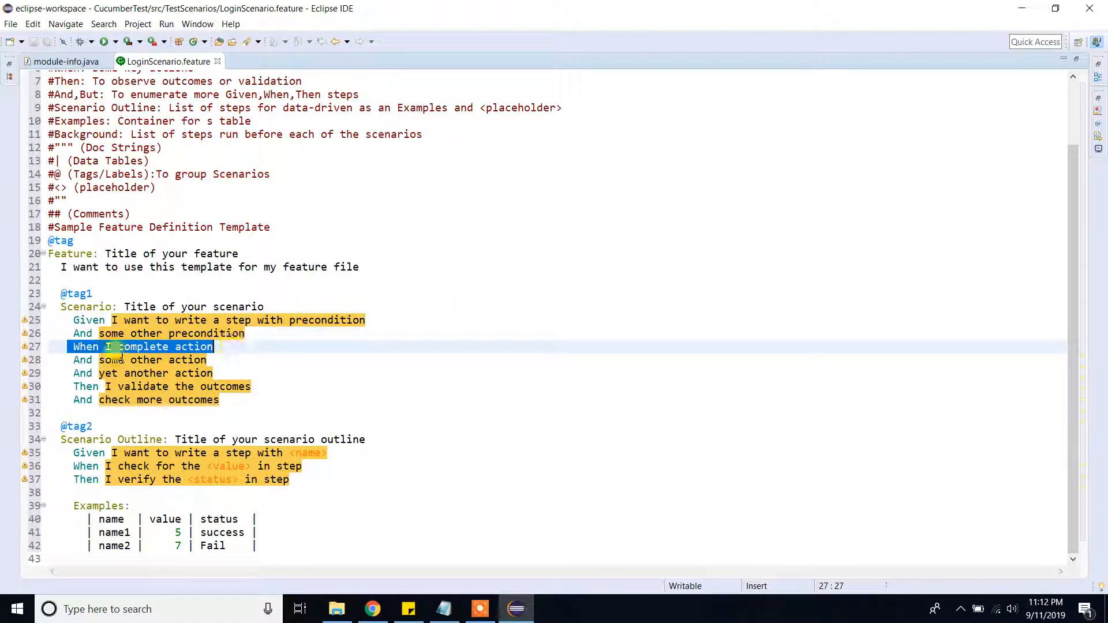
drag(68, 362, 222, 361)
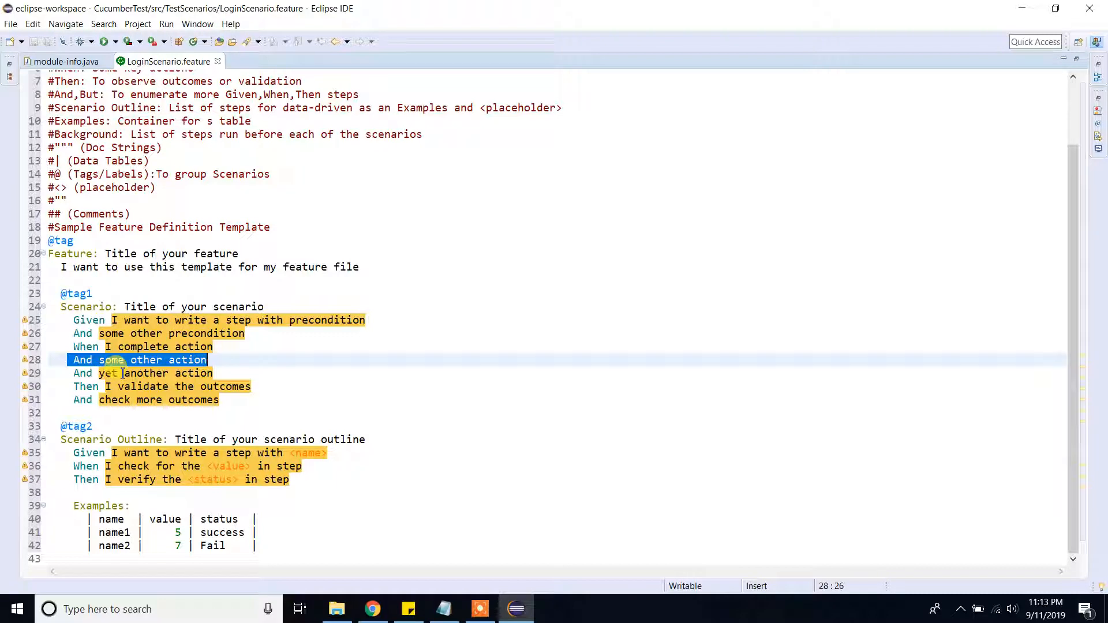
click(73, 360)
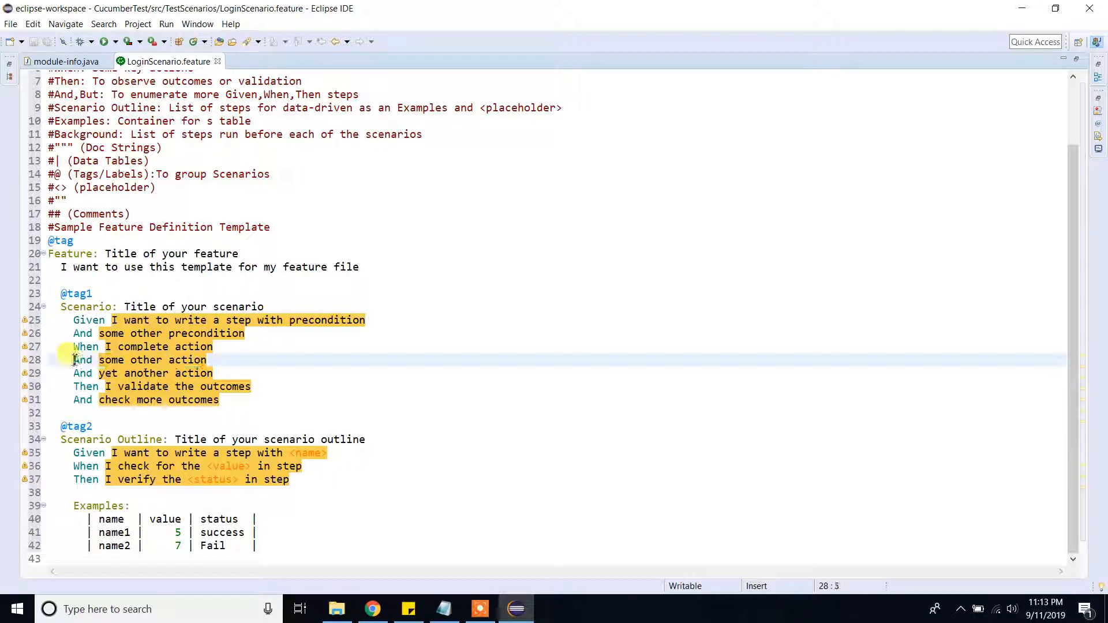
drag(74, 360, 254, 358)
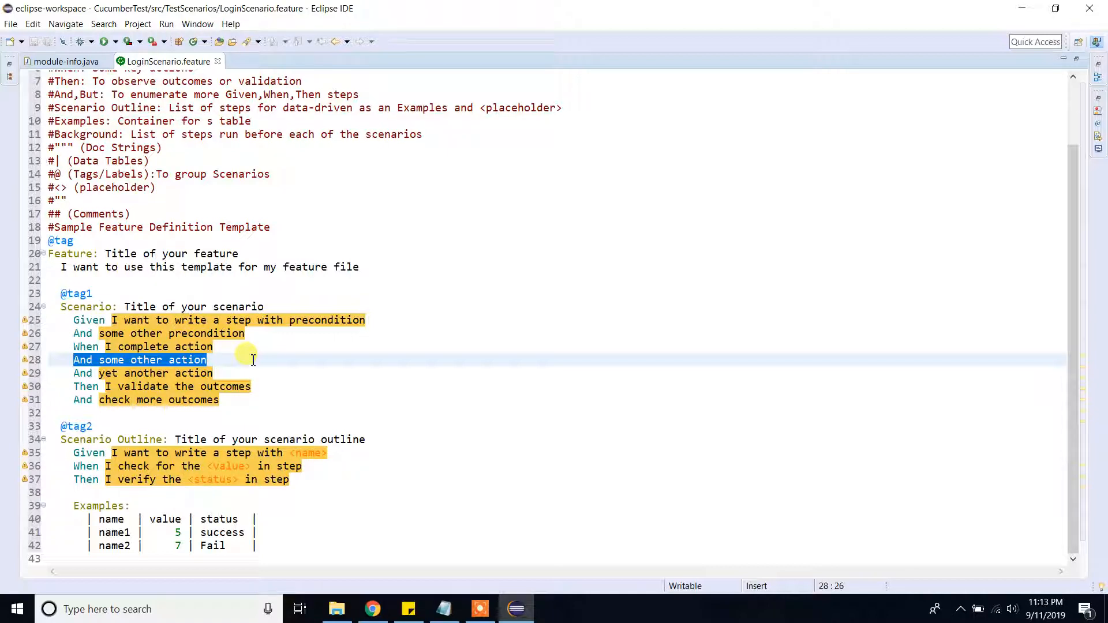
click(407, 319)
scroll(165, 279, up, 2)
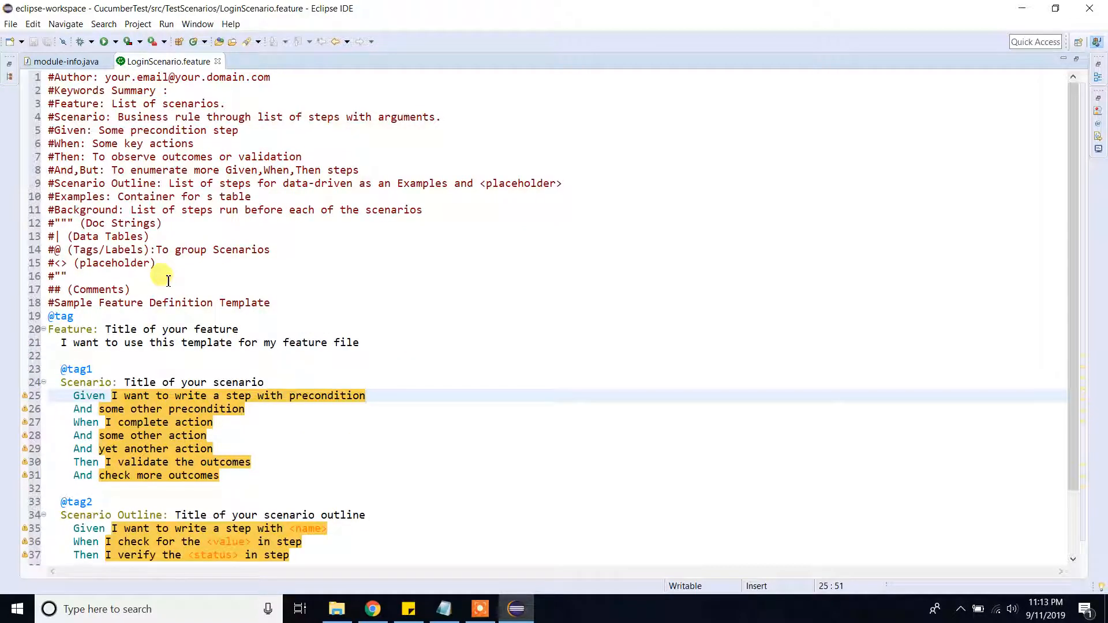